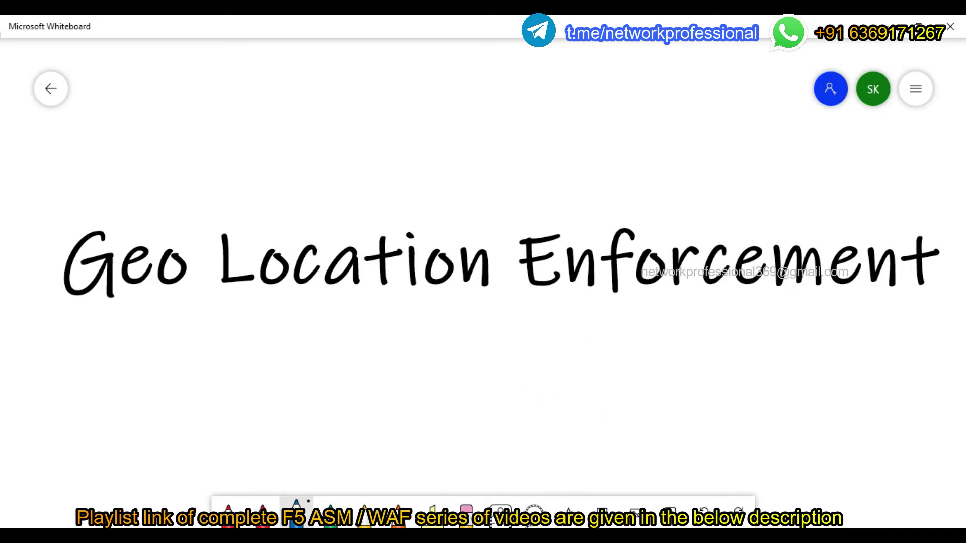
# Bring the remote session's browser with the auction login page to the front
pyautogui.moveTo(537, 527)
pyautogui.click(551, 460)
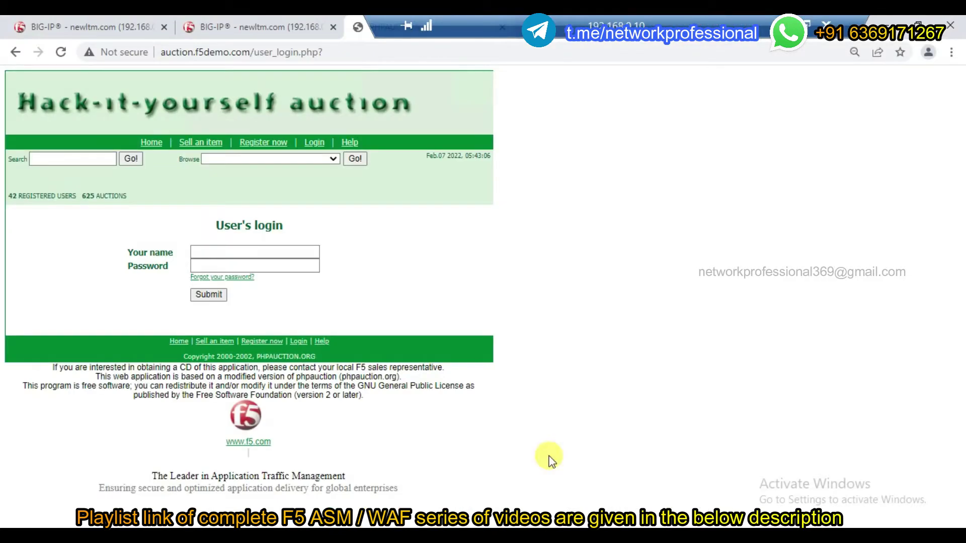
# Switch to the BIG-IP tab showing the Application Security policies list
pyautogui.click(244, 16)
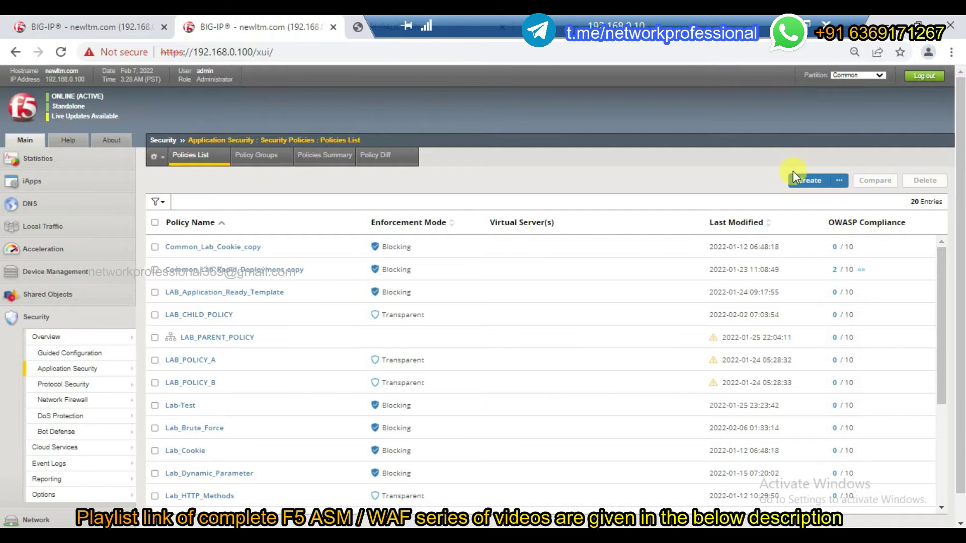
# Start a policy named Lab_GeoLocation for Auction_Web_Server (HTTP) with Blocking enforcement mode
pyautogui.click(805, 182)
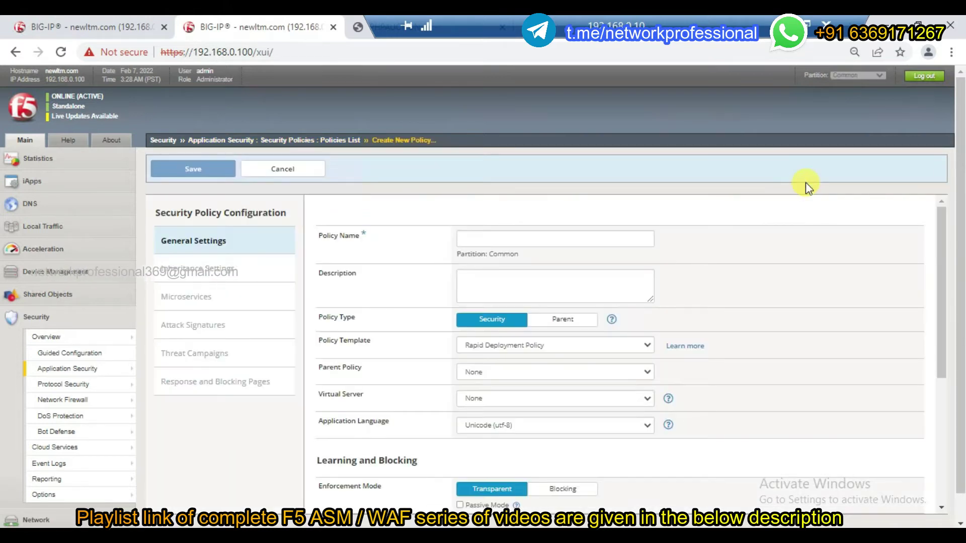
pyautogui.click(546, 234)
pyautogui.write('l')
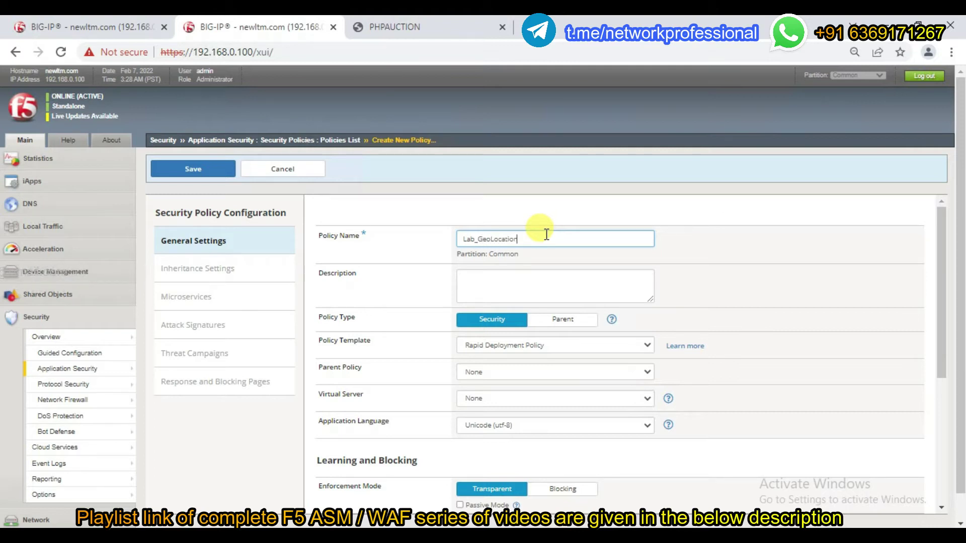
pyautogui.click(512, 397)
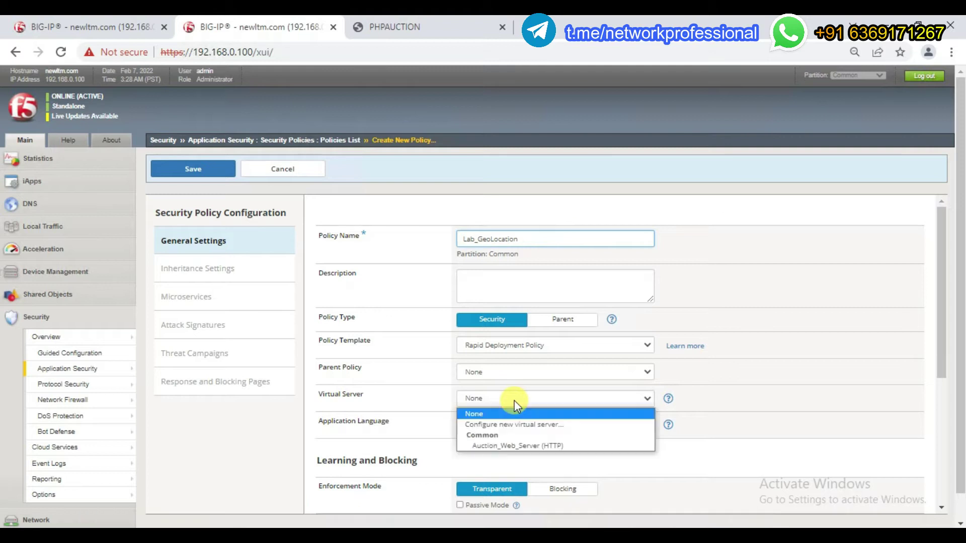
pyautogui.click(511, 447)
pyautogui.scroll(-3, 508, 449)
pyautogui.click(561, 376)
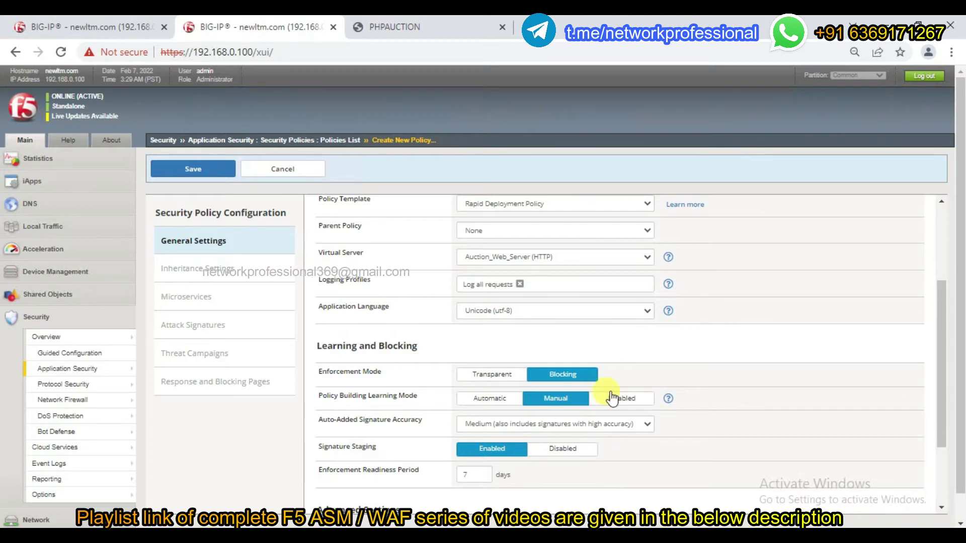
# Add PHP, Unix/Linux, MySQL and Apache Tomcat server technologies, then save the policy
pyautogui.scroll(-2, 596, 369)
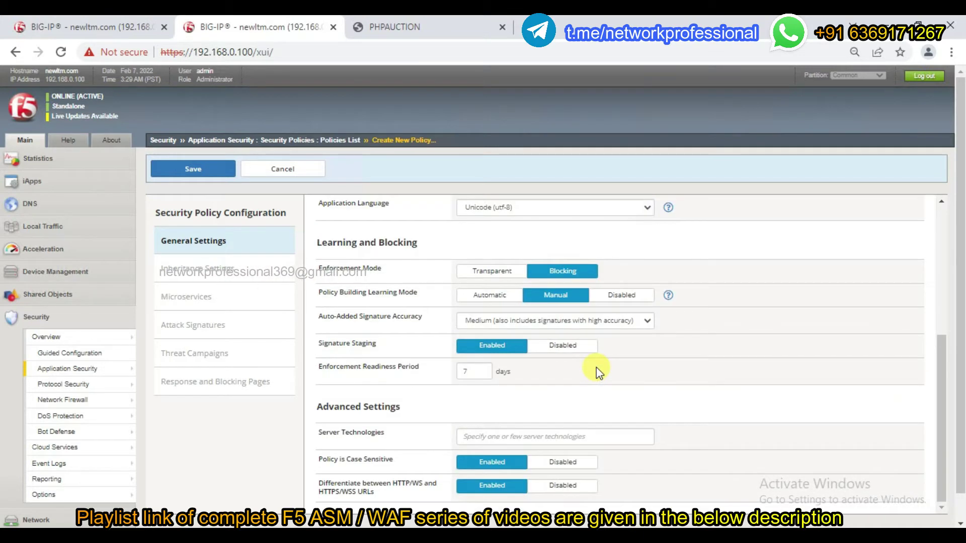
pyautogui.click(555, 437)
pyautogui.write('php')
pyautogui.press('Return')
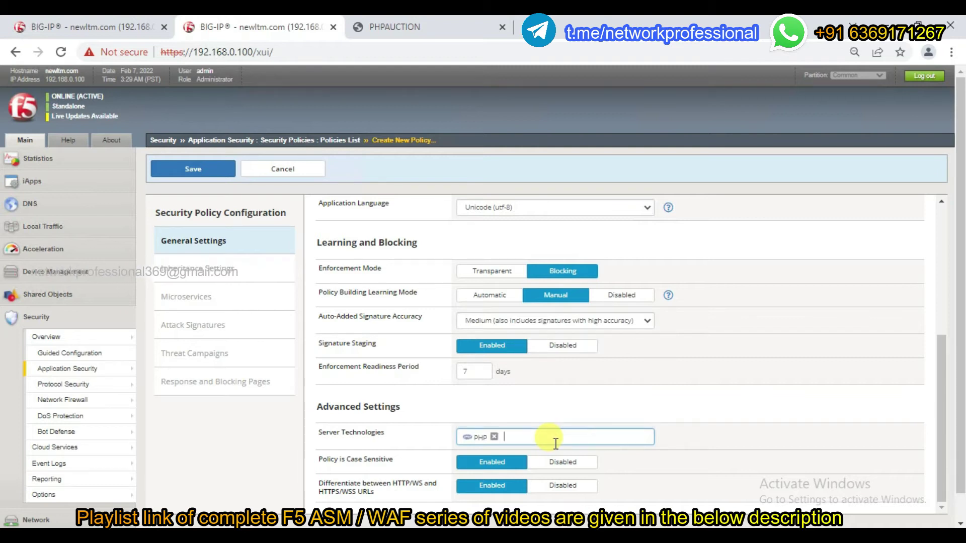
pyautogui.write('linu')
pyautogui.press('Return')
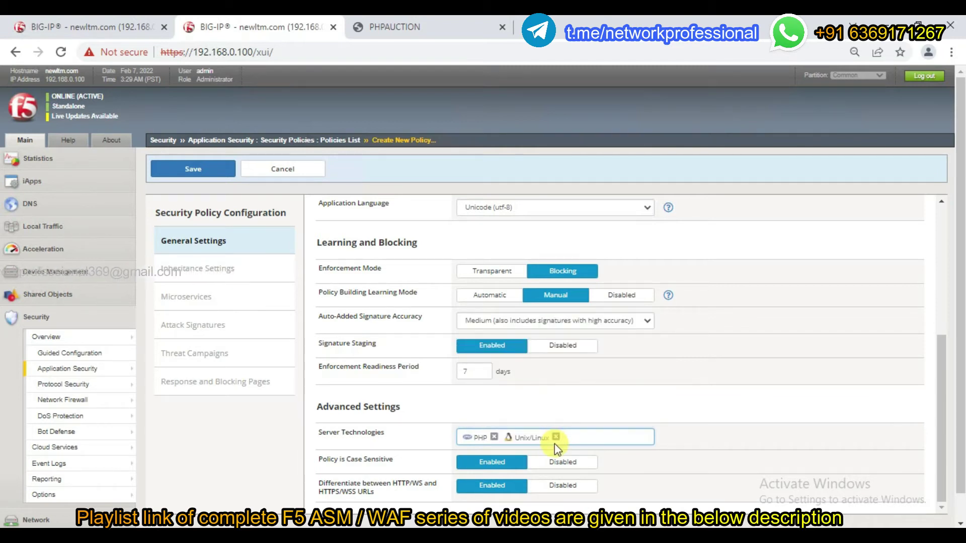
pyautogui.write('mys')
pyautogui.press('Return')
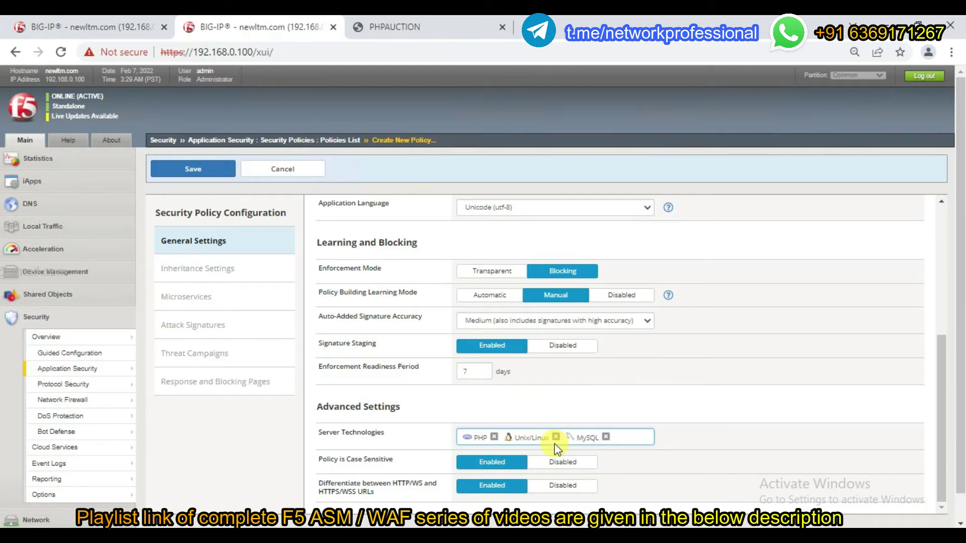
pyautogui.write('apa')
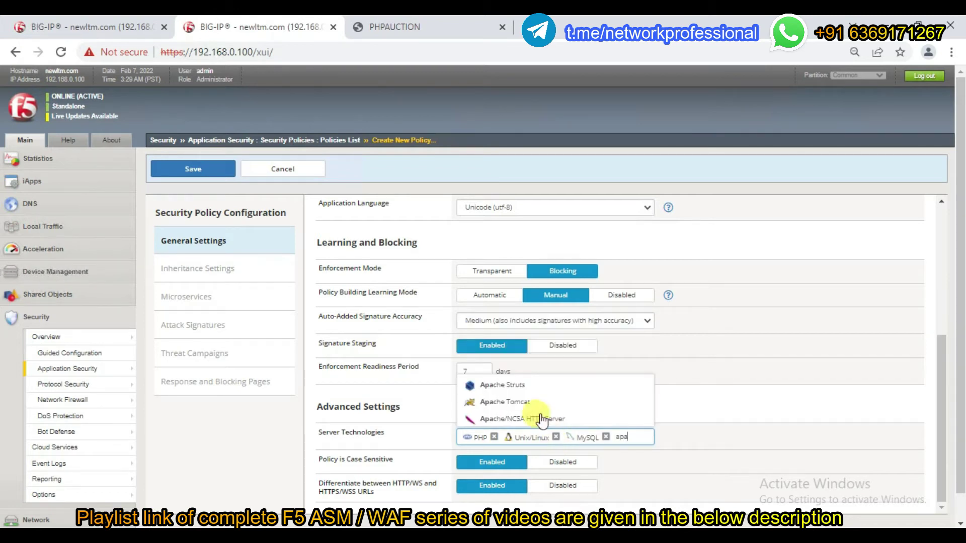
pyautogui.click(527, 401)
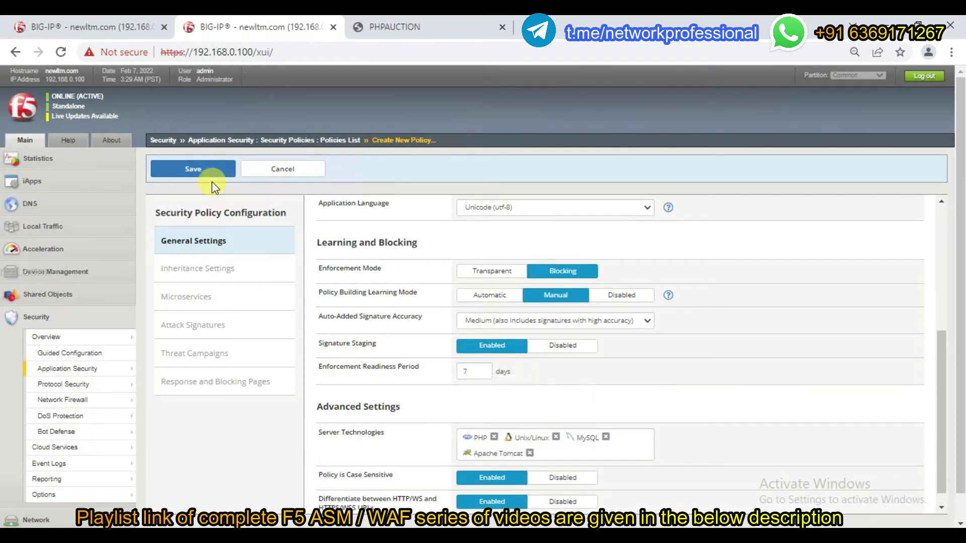
pyautogui.click(202, 170)
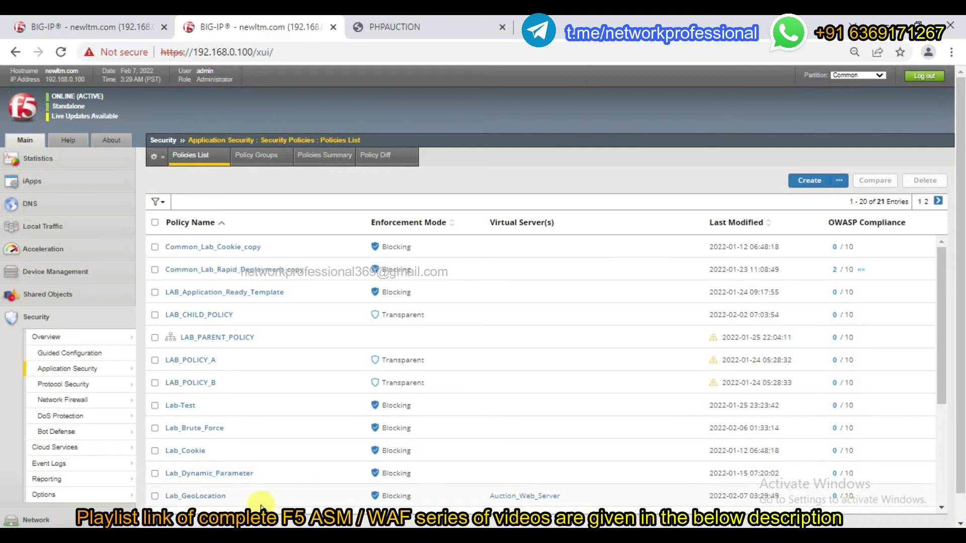
# Enable Trust XFF Header in Lab_GeoLocation, add custom header XFF_Antarctica, and save
pyautogui.click(191, 495)
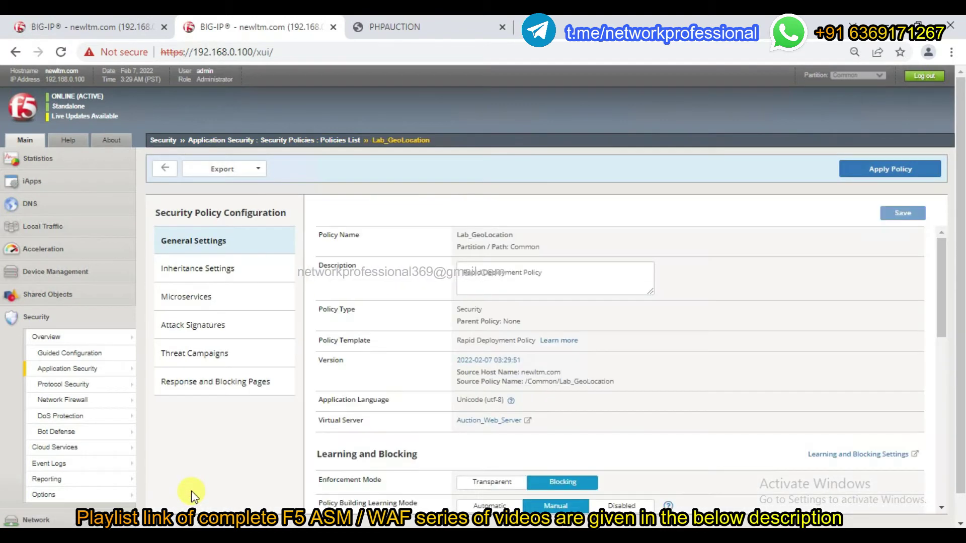
pyautogui.scroll(-5, 794, 341)
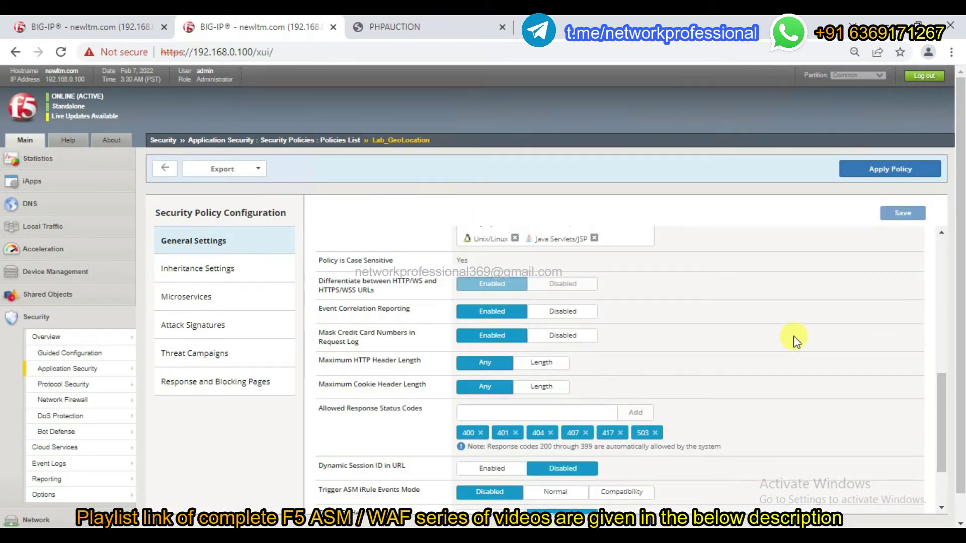
pyautogui.scroll(-2, 793, 340)
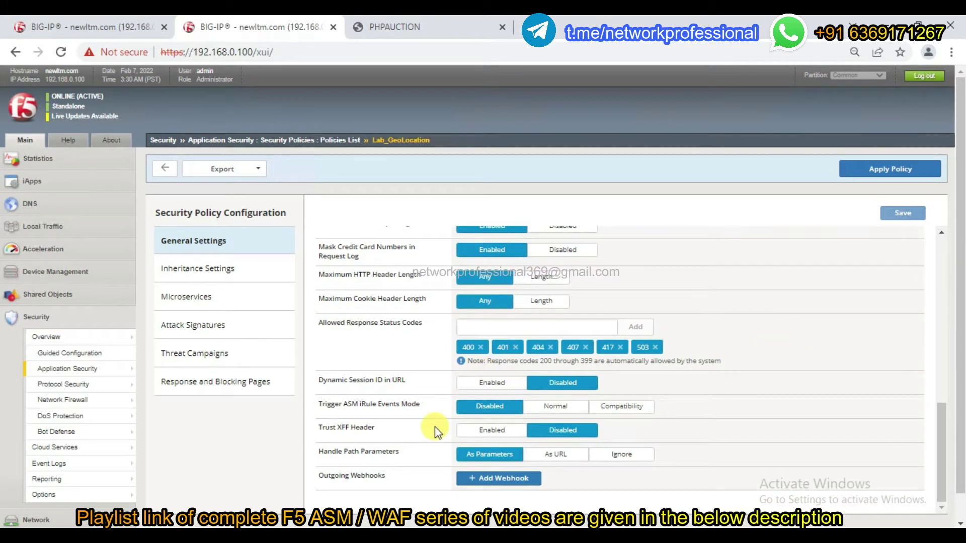
pyautogui.click(485, 432)
pyautogui.click(503, 457)
pyautogui.write('XFF_An')
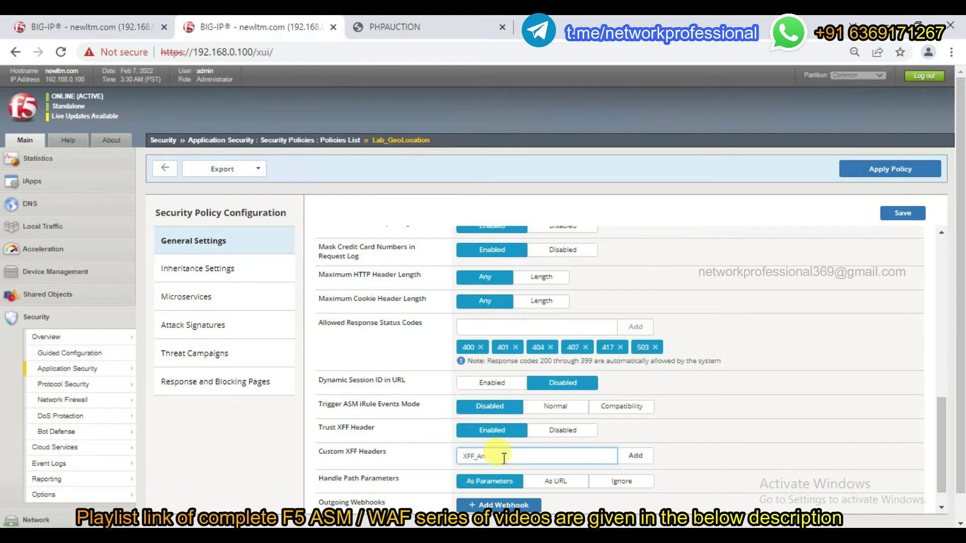
pyautogui.write('tarctica')
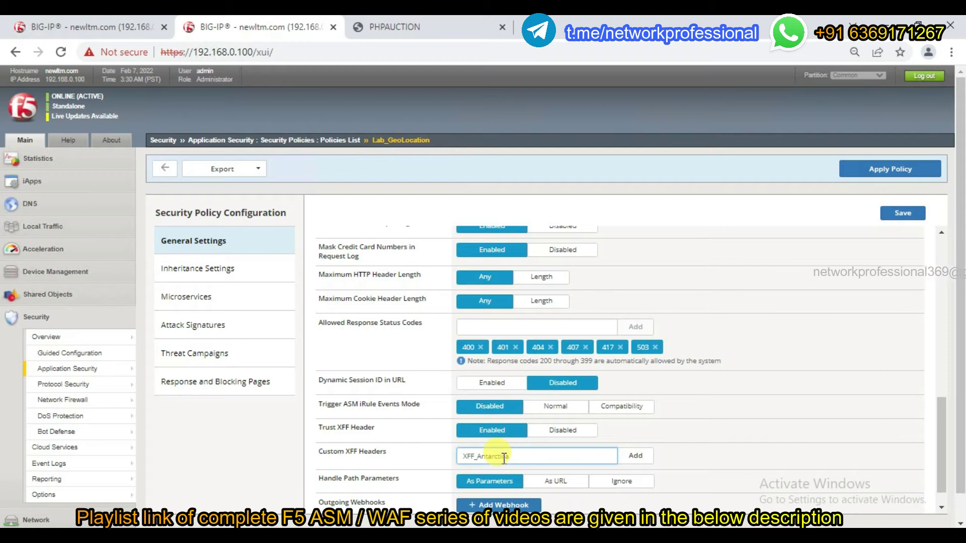
pyautogui.click(639, 459)
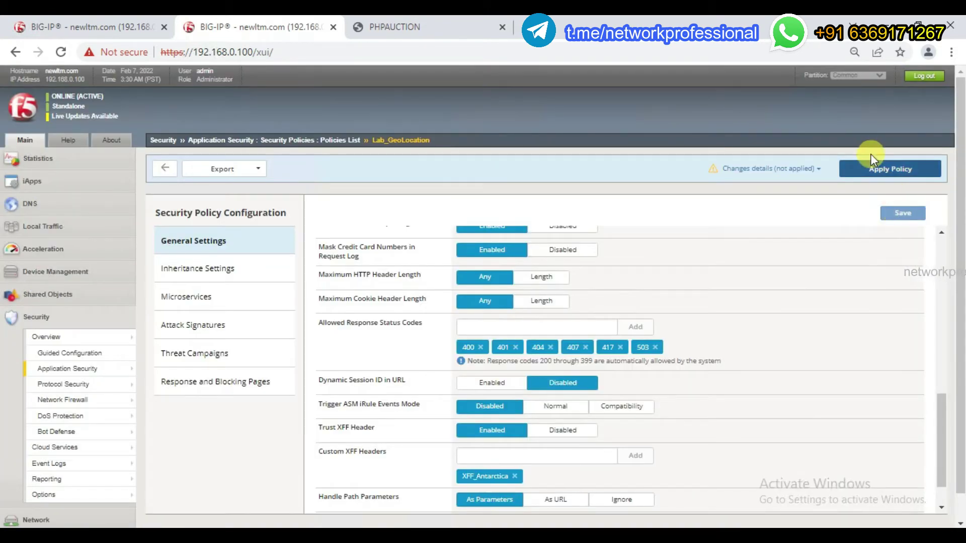
pyautogui.click(876, 171)
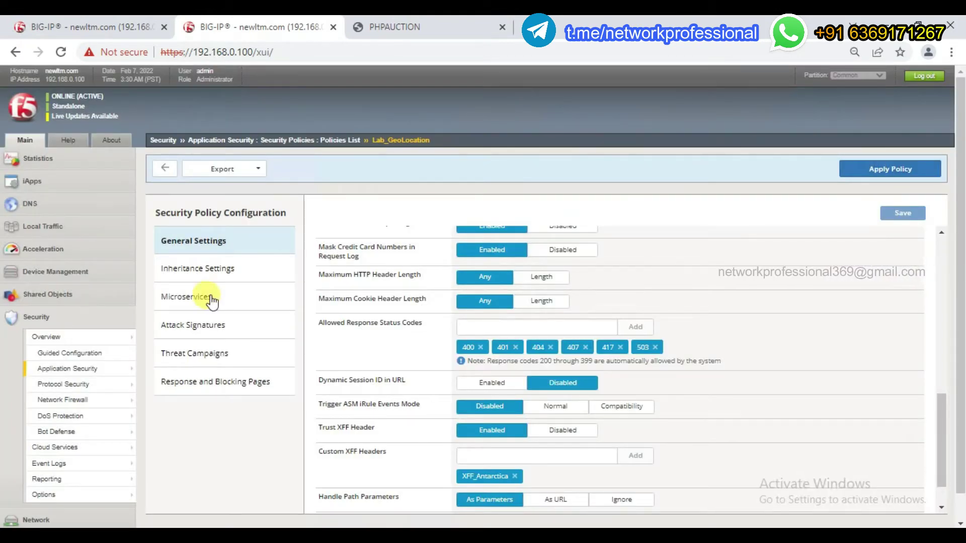
# Go to the Application Security Geolocation Enforcement page for Lab_GeoLocation
pyautogui.moveTo(52, 373)
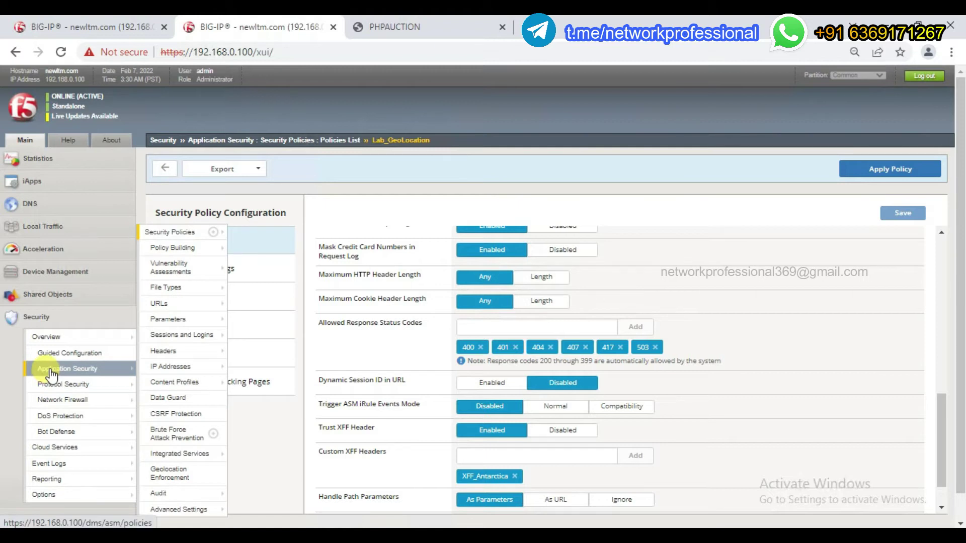
pyautogui.moveTo(196, 368)
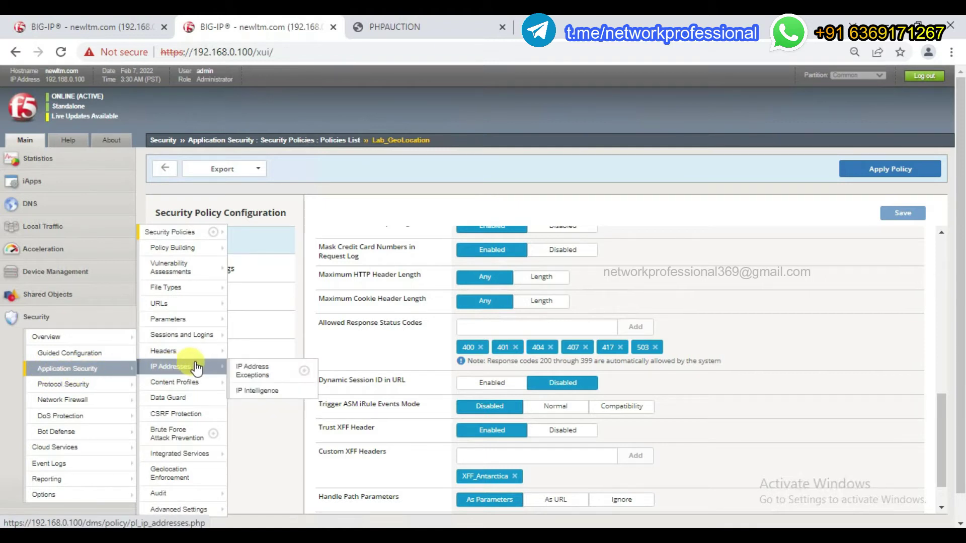
pyautogui.click(201, 477)
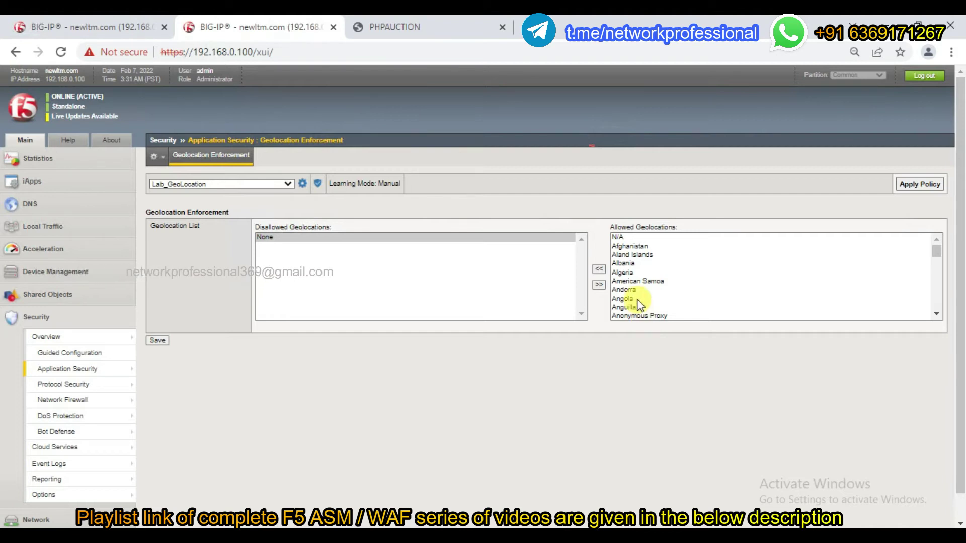
# Move Antarctica to Disallowed Geolocations, save and apply Lab_GeoLocation, then return to the whiteboard
pyautogui.scroll(-3, 639, 305)
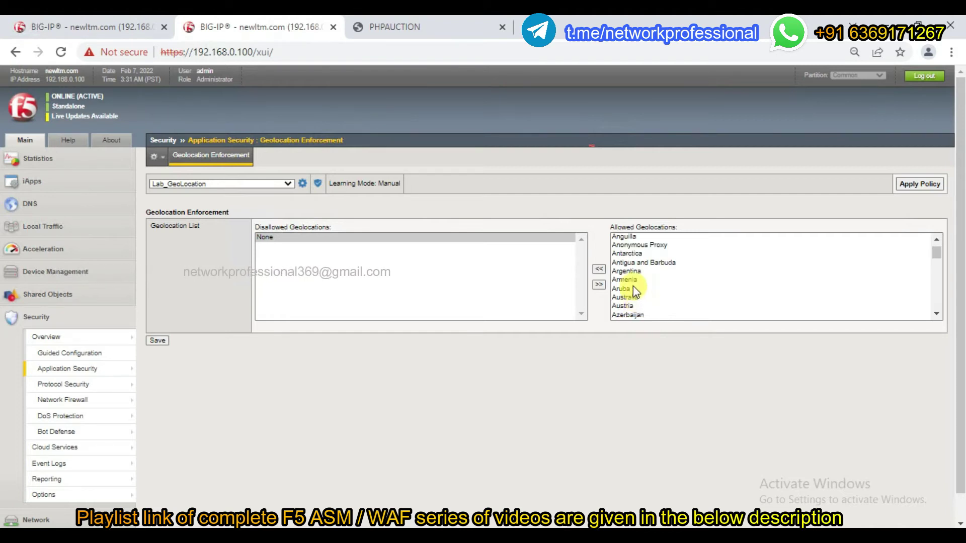
pyautogui.click(624, 252)
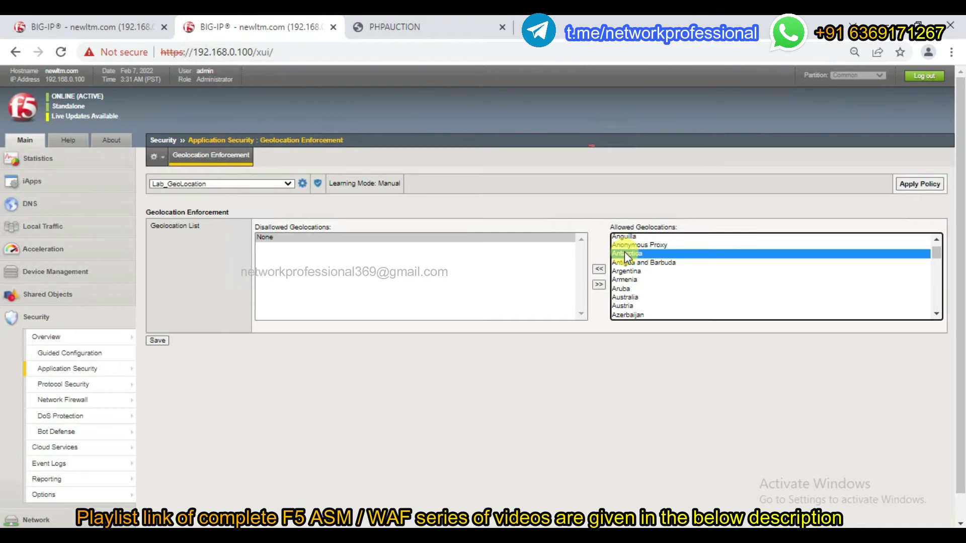
pyautogui.click(599, 270)
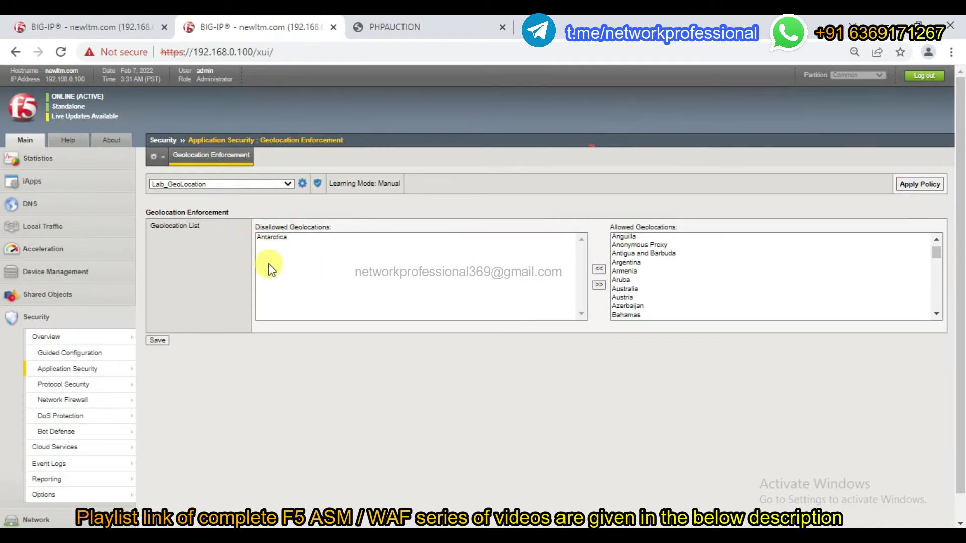
pyautogui.click(159, 341)
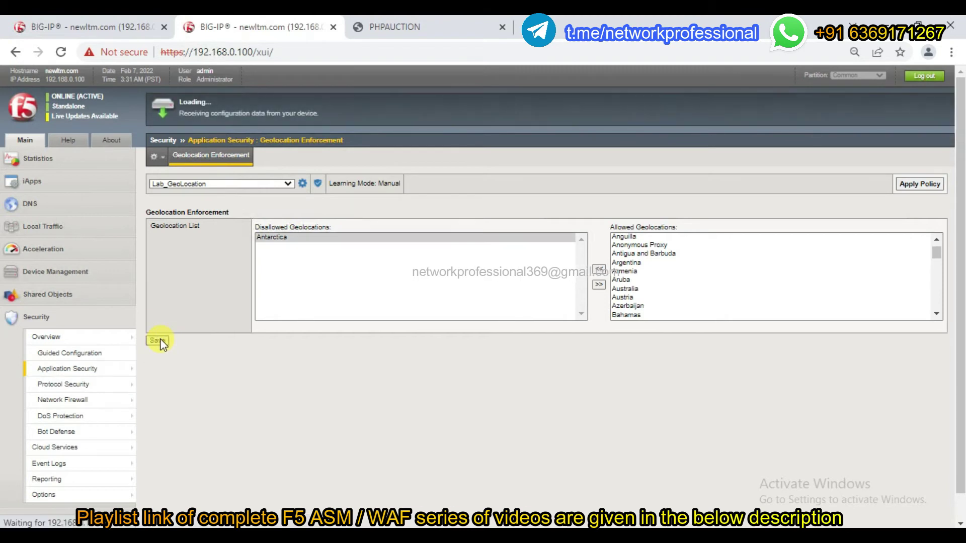
pyautogui.click(932, 184)
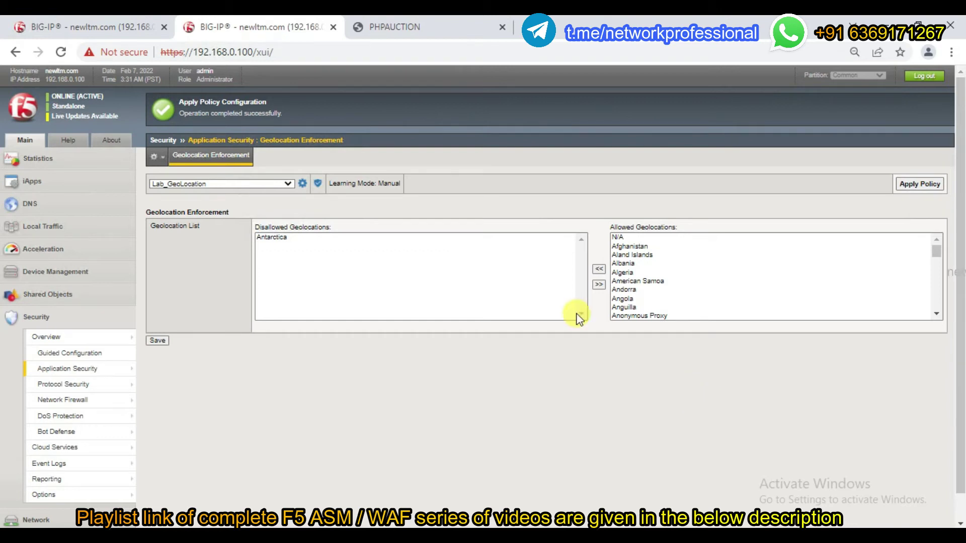
pyautogui.hotkey('alt', 'Tab')
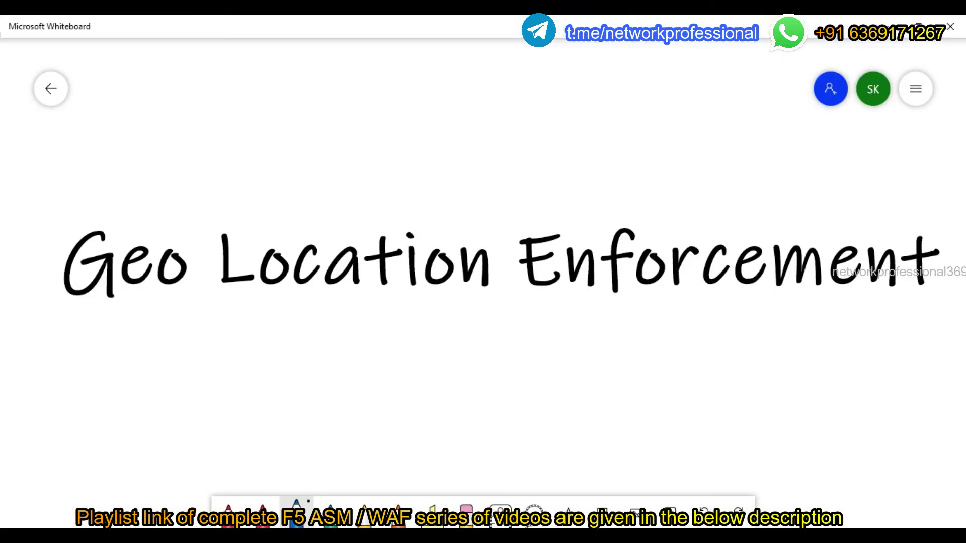
# From the remote desktop, open a PuTTY SSH connection to 10.10.10.100
pyautogui.moveTo(537, 536)
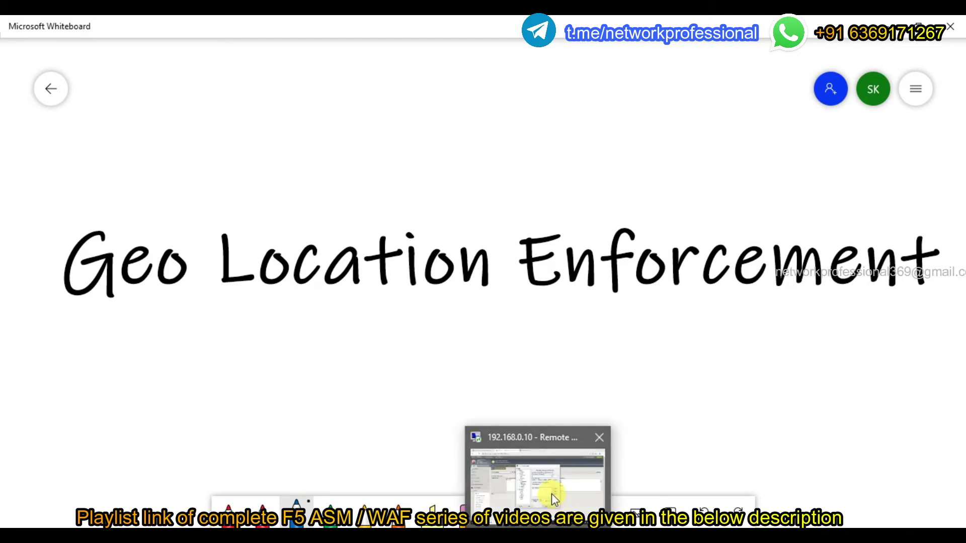
pyautogui.click(551, 494)
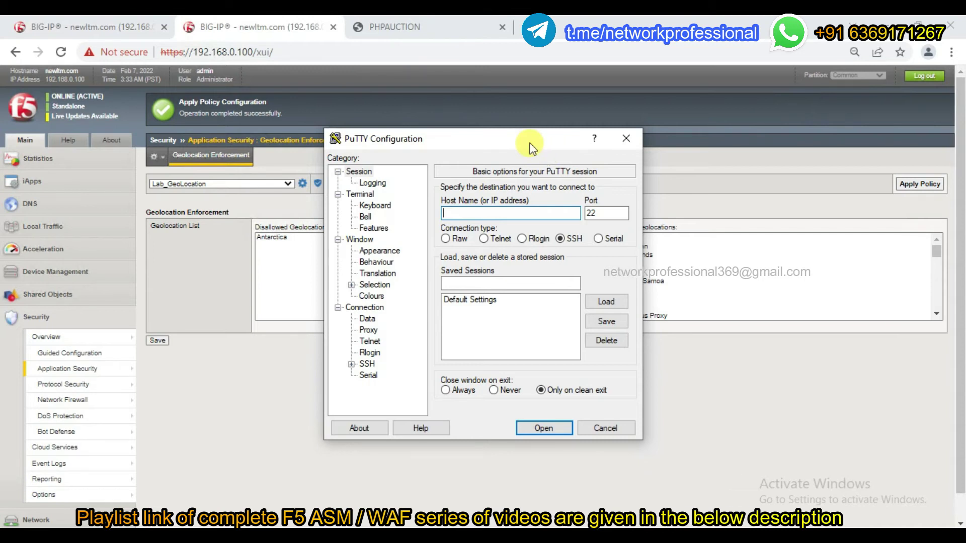
pyautogui.moveTo(531, 147); pyautogui.dragTo(435, 294)
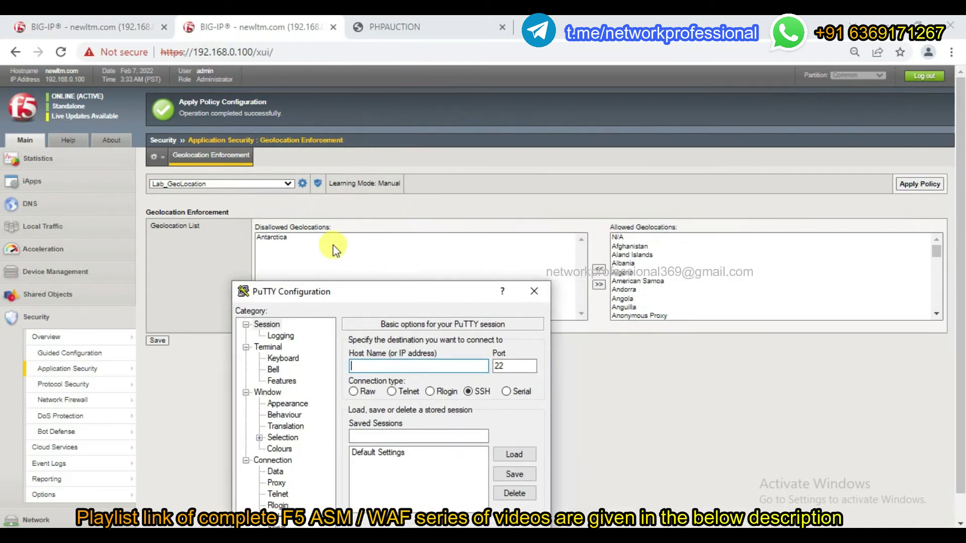
pyautogui.moveTo(376, 291); pyautogui.dragTo(719, 113)
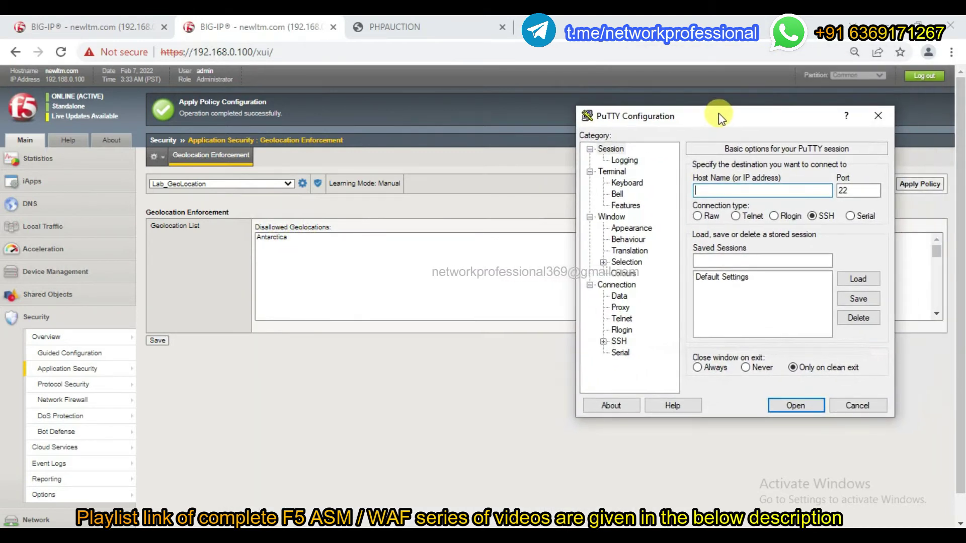
pyautogui.write('10.10.10.100')
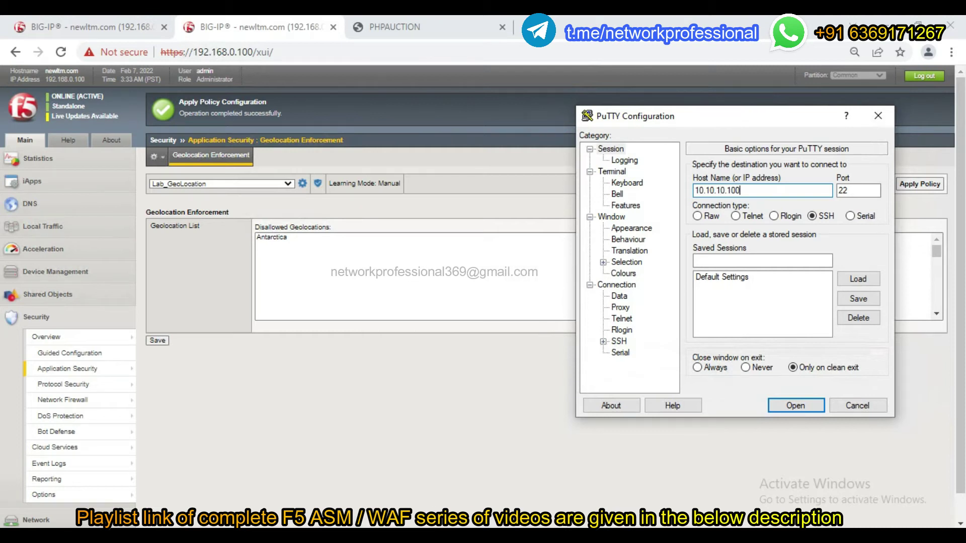
pyautogui.press('Return')
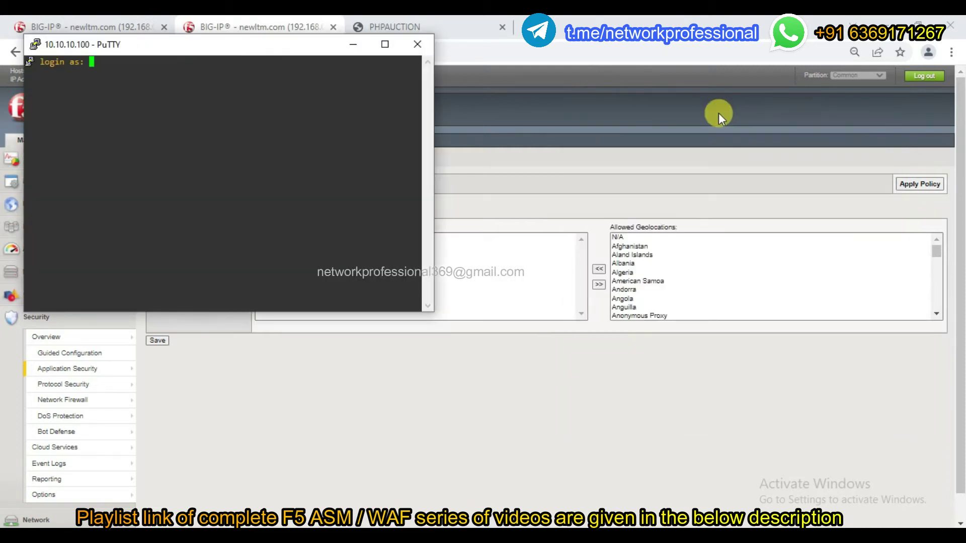
# Log in to the BIG-IP shell as root with the account password
pyautogui.write('root')
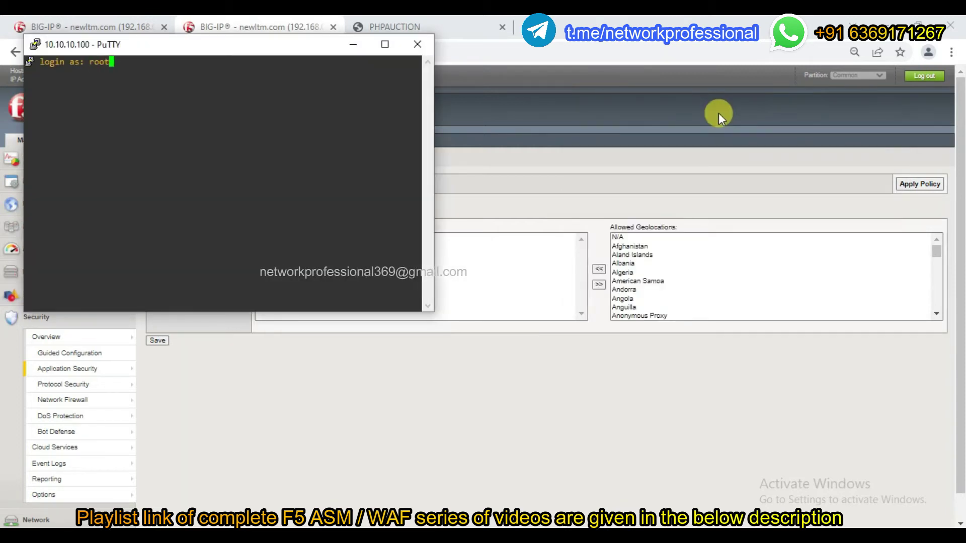
pyautogui.press('Return')
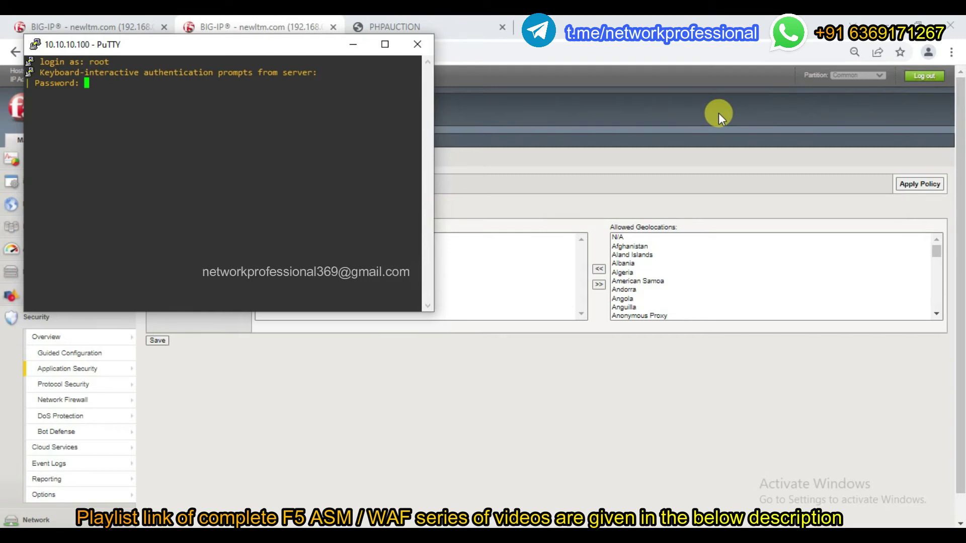
pyautogui.press('Return')
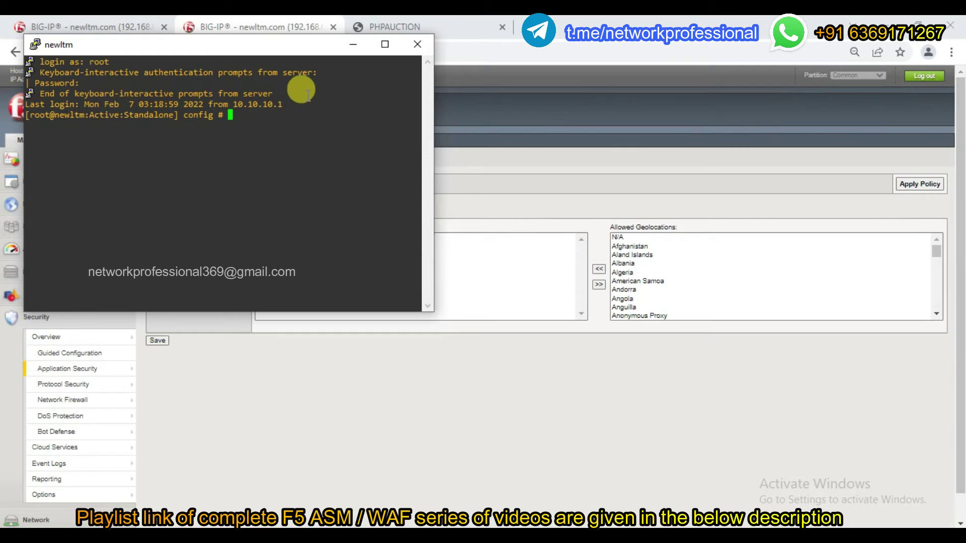
# Bring the PuTTY terminal in front of the page and enlarge it to 103x31
pyautogui.click(357, 425)
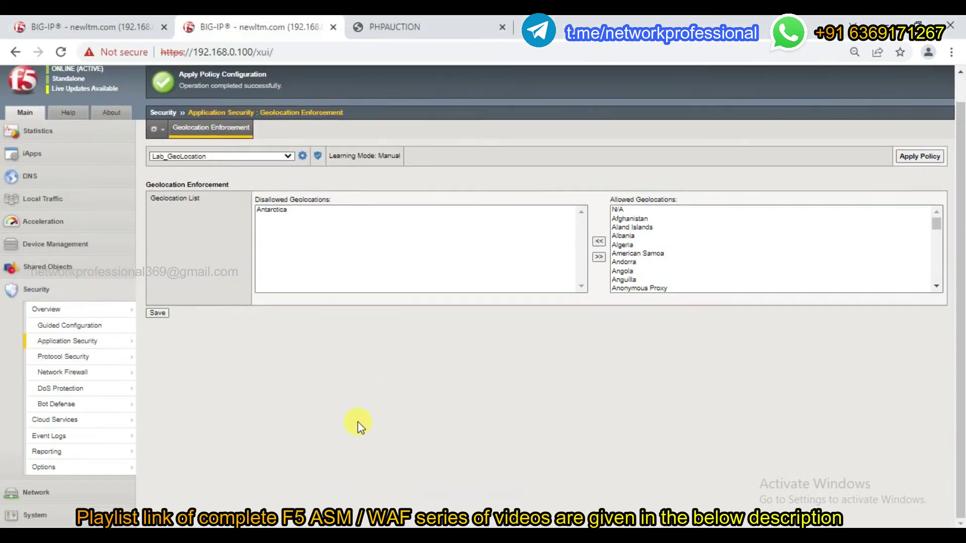
pyautogui.hotkey('alt', 'Tab')
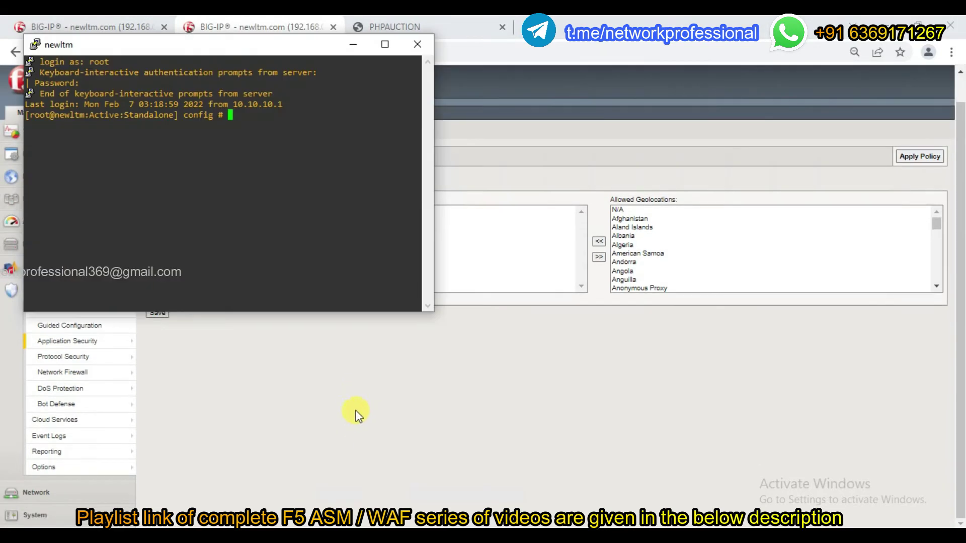
pyautogui.moveTo(225, 47); pyautogui.dragTo(596, 107)
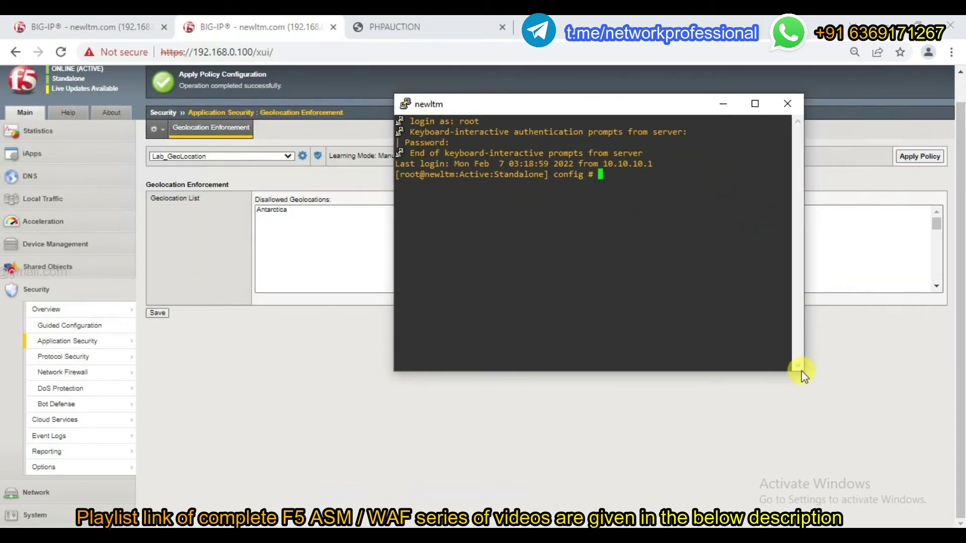
pyautogui.moveTo(805, 373); pyautogui.dragTo(919, 444)
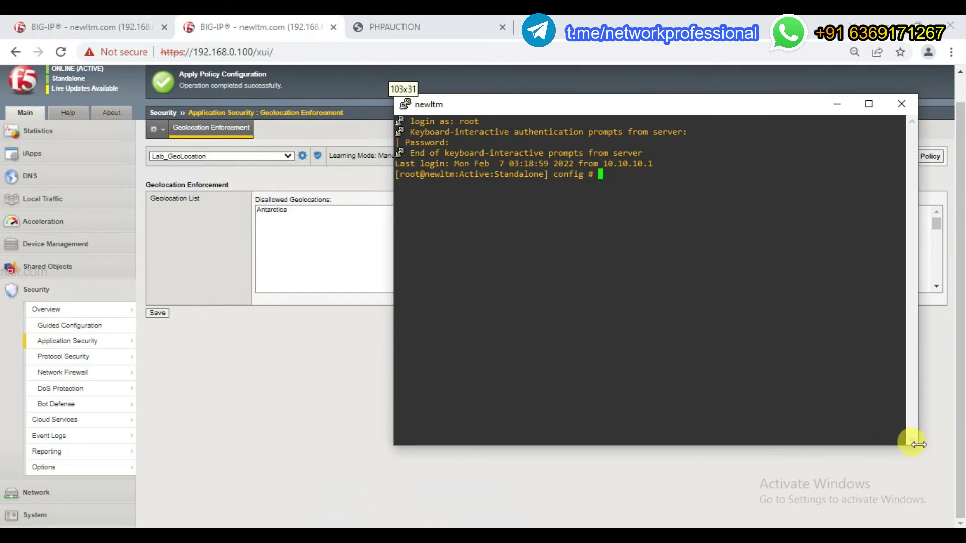
# Run geoip_lookup 213.155.20.167 and highlight Antarctica in the result
pyautogui.press('Return')
pyautogui.press('Return')
pyautogui.press('Return')
pyautogui.press('Return')
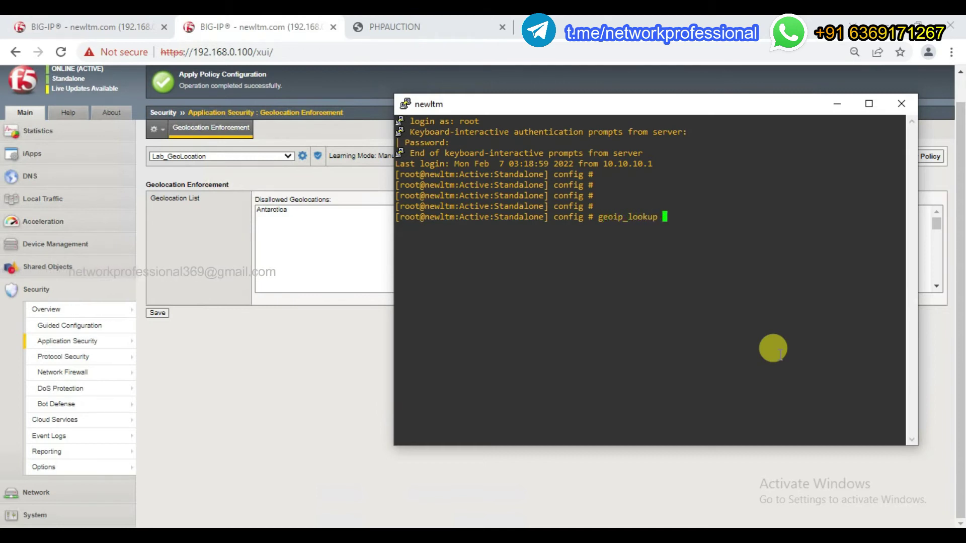
pyautogui.write('geoip_lookup 213.')
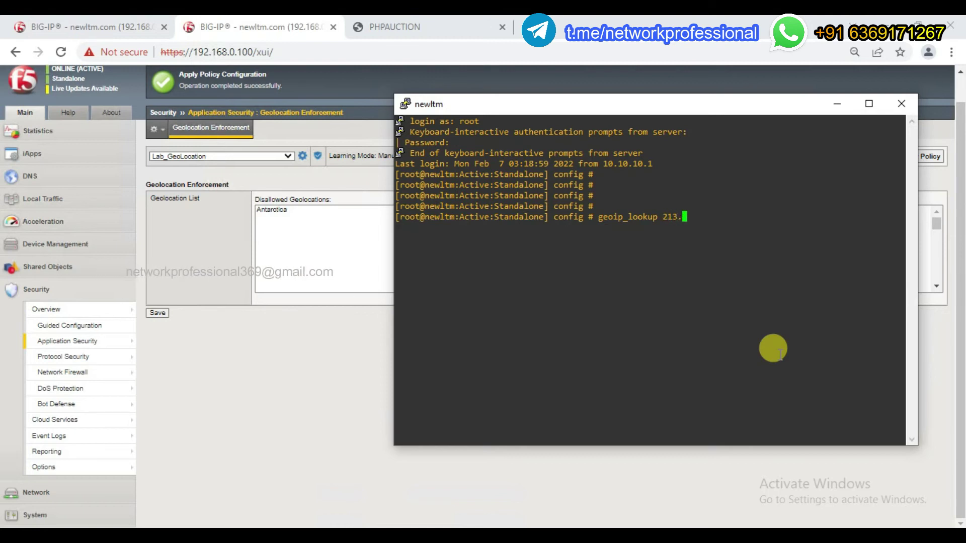
pyautogui.write('155.20.167')
pyautogui.press('Return')
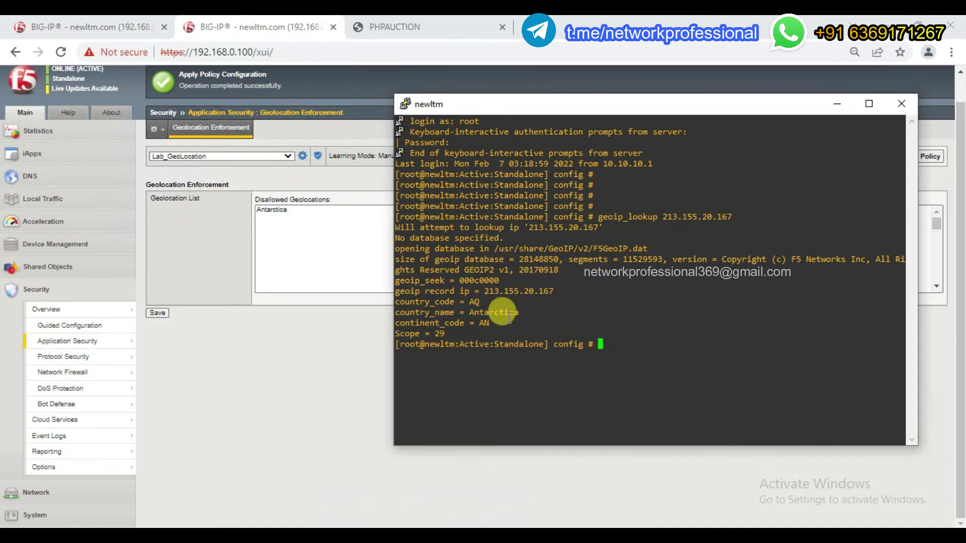
pyautogui.doubleClick(494, 313)
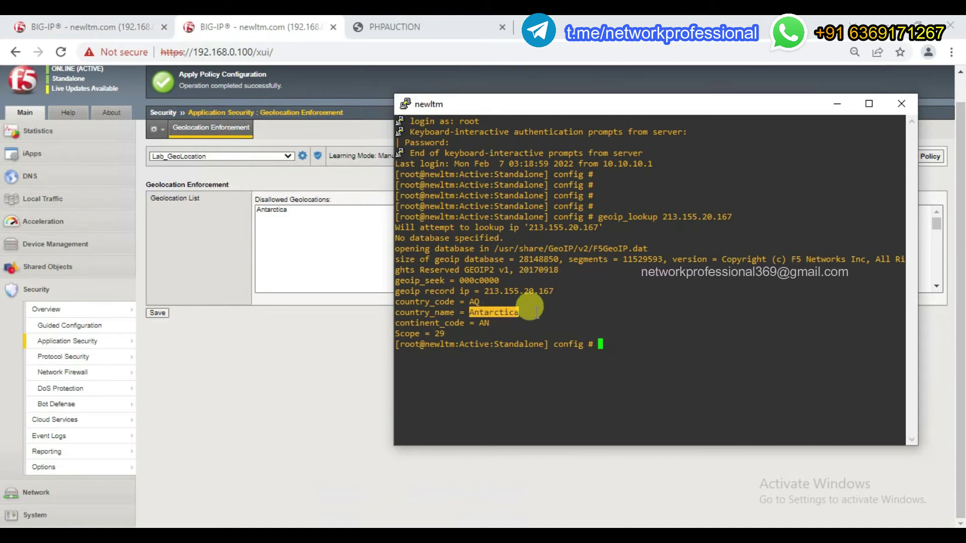
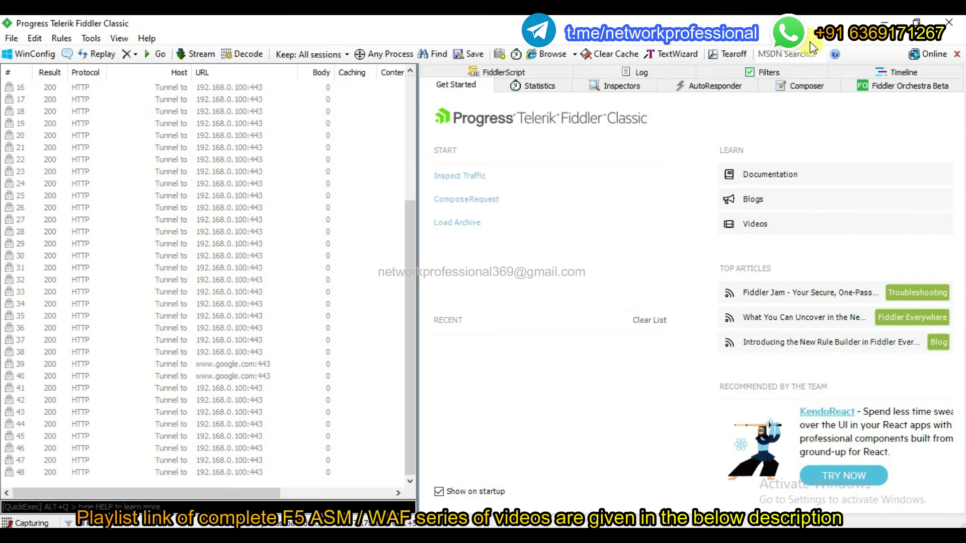
# Open Fiddler's Composer, then switch to the browser's Lab_GeoLocation Geolocation Enforcement page
pyautogui.click(798, 86)
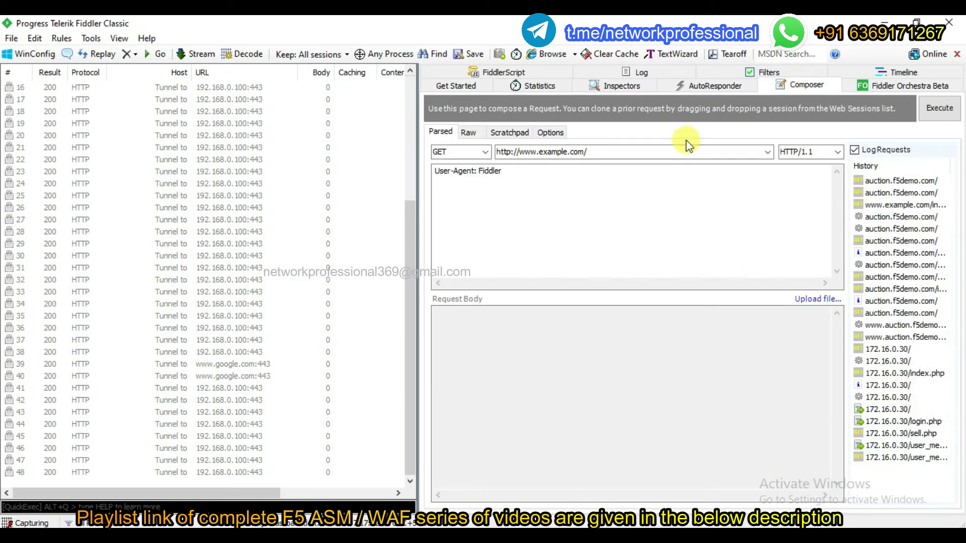
pyautogui.click(616, 200)
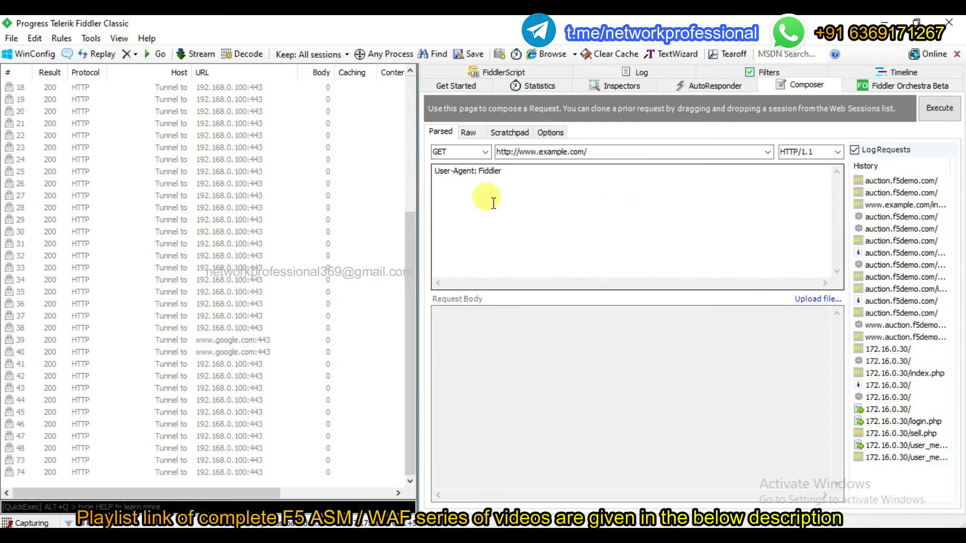
pyautogui.click(456, 447)
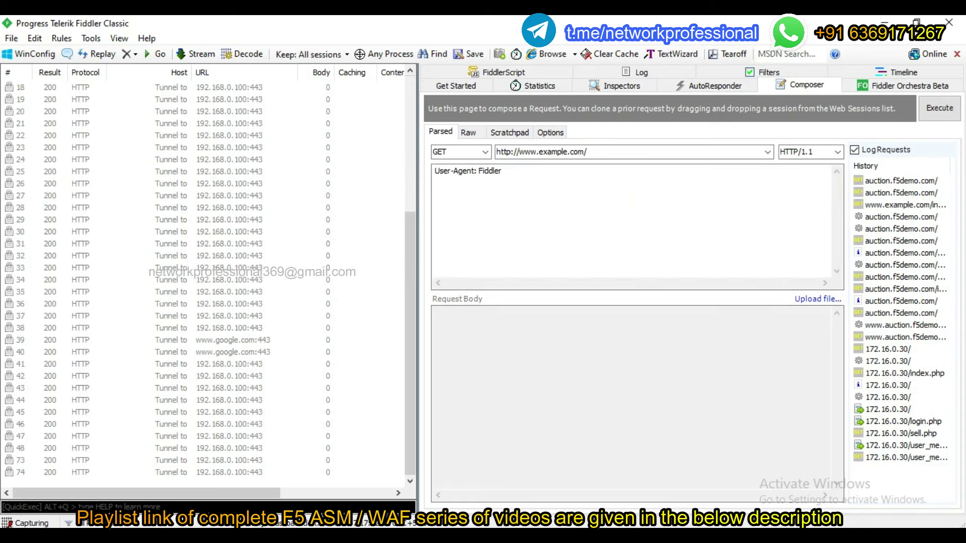
pyautogui.hotkey('alt', 'Tab')
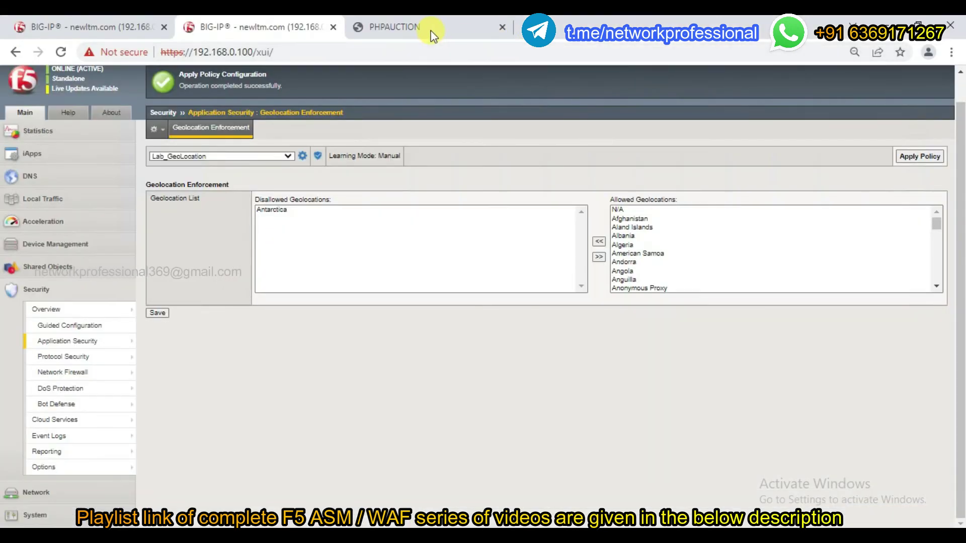
# Copy the host name auction.f5demo.com from the PHPAUCTION tab and return to Fiddler's composer URL
pyautogui.click(431, 29)
pyautogui.moveTo(163, 52); pyautogui.dragTo(247, 48)
pyautogui.hotkey('ctrl', 'c')
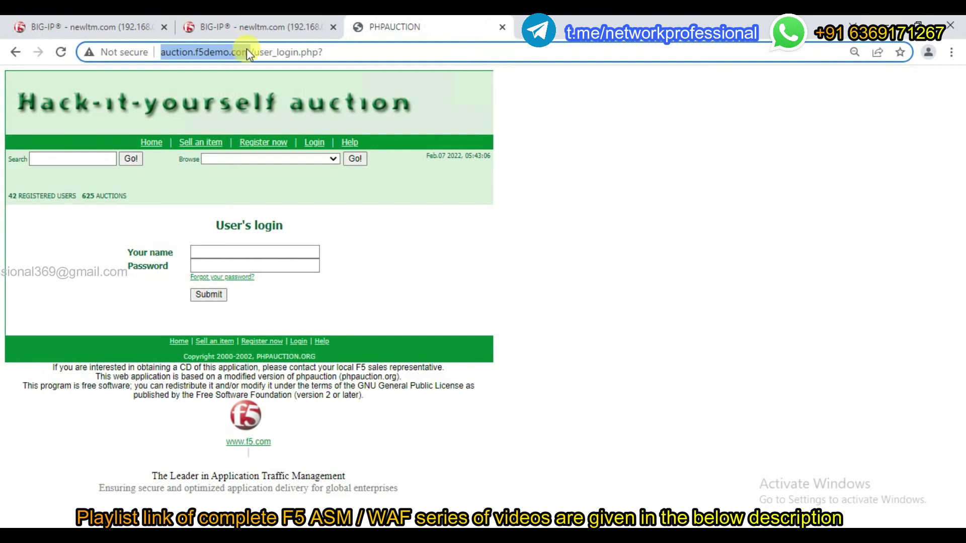
pyautogui.hotkey('alt', 'Tab')
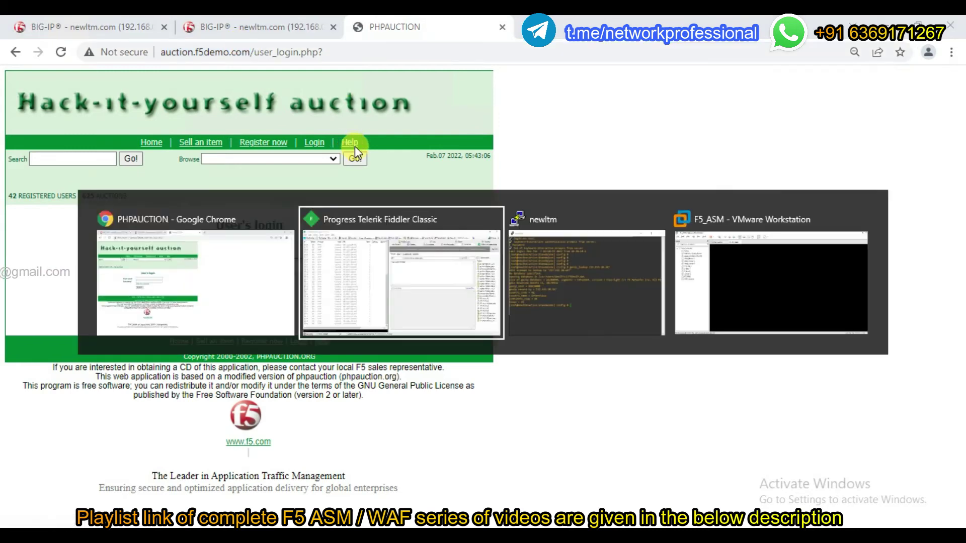
pyautogui.hotkey('alt', 'Tab')
pyautogui.hotkey('alt', 'Tab')
pyautogui.hotkey('alt', 'Tab')
pyautogui.hotkey('alt', 'Tab')
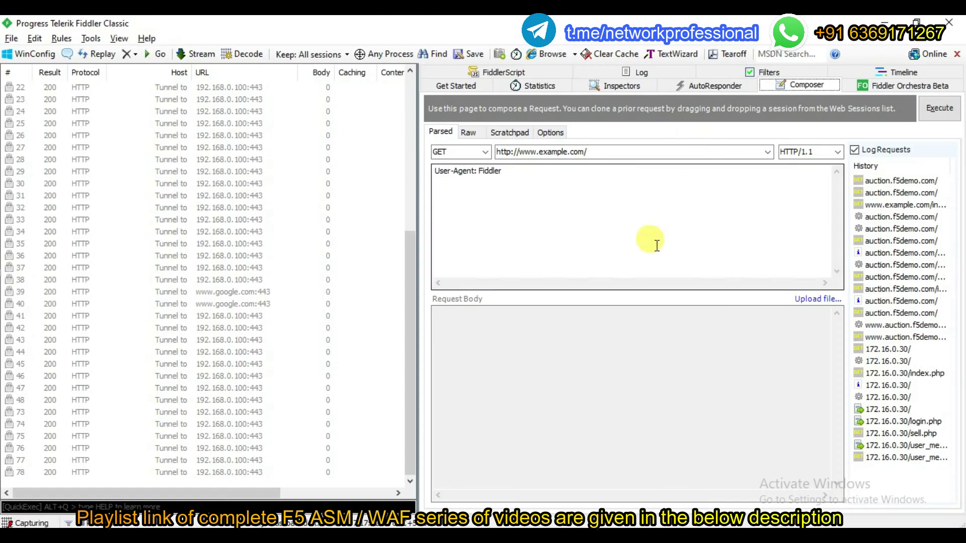
pyautogui.click(588, 152)
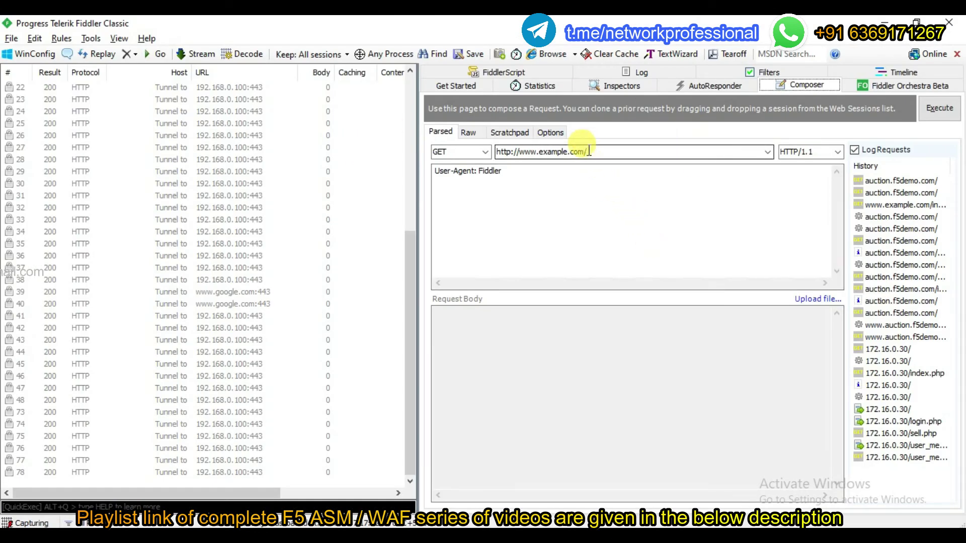
pyautogui.moveTo(588, 151); pyautogui.dragTo(503, 149)
pyautogui.hotkey('ctrl', 'v')
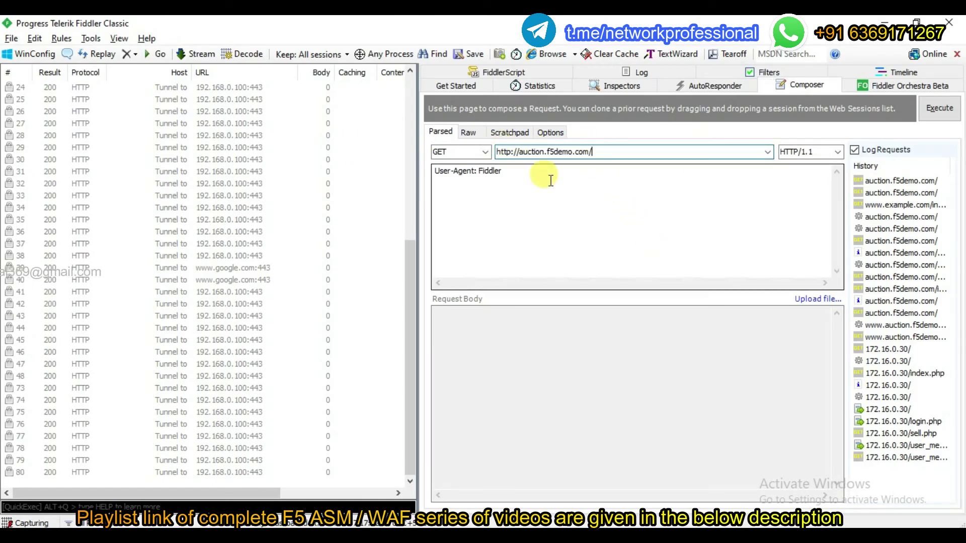
pyautogui.moveTo(511, 173); pyautogui.dragTo(421, 184)
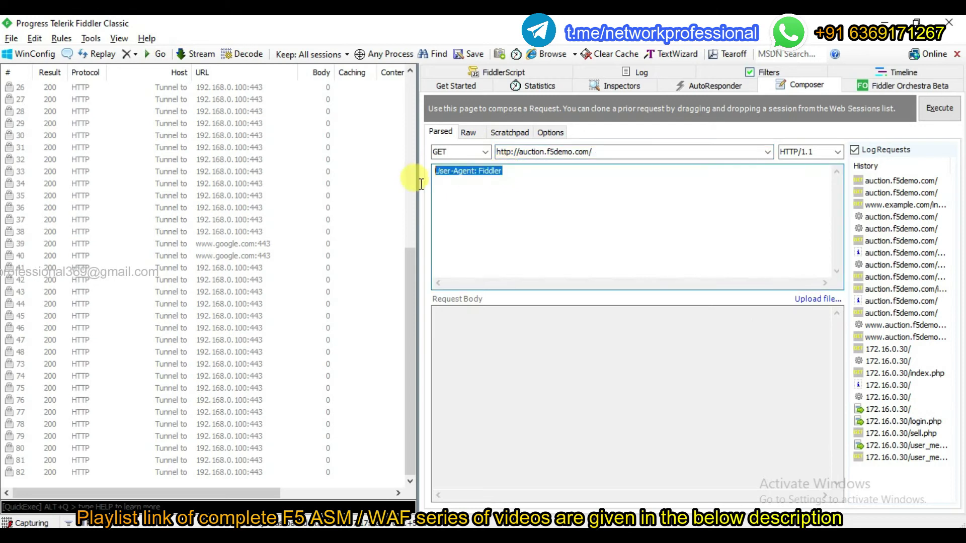
pyautogui.press('Delete')
pyautogui.write('XFF_Antarctica:')
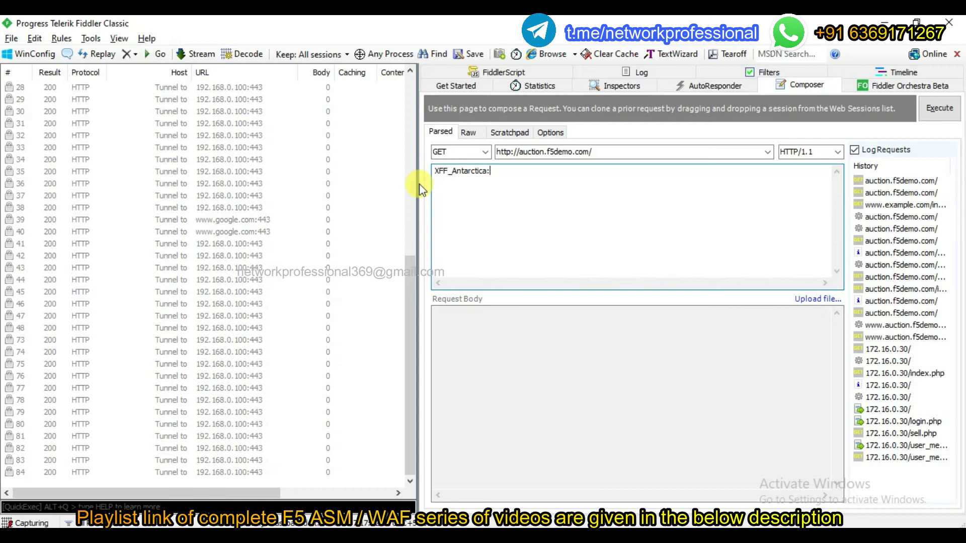
pyautogui.write('213.155.20.167')
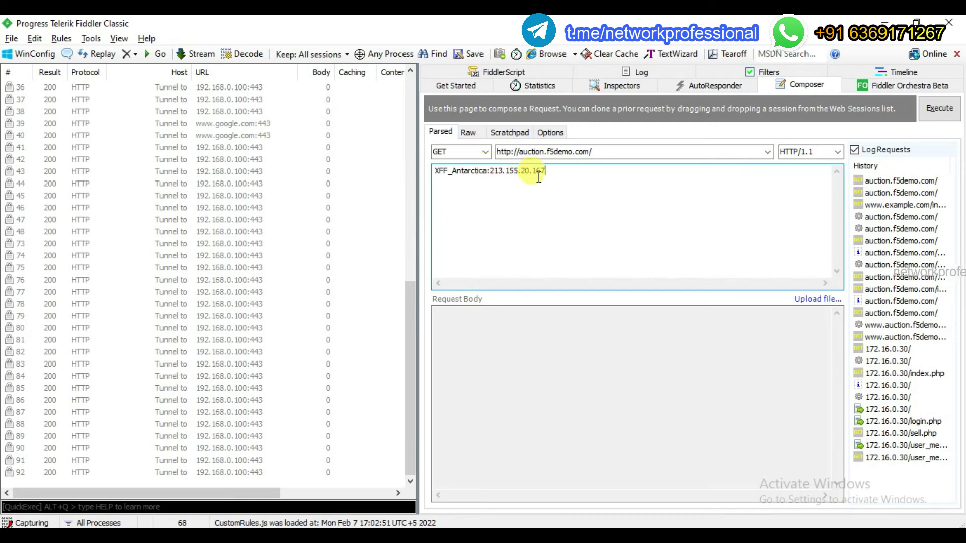
# Execute the request and view its 246-byte 'requested URL was rejected' response in WebView
pyautogui.click(944, 110)
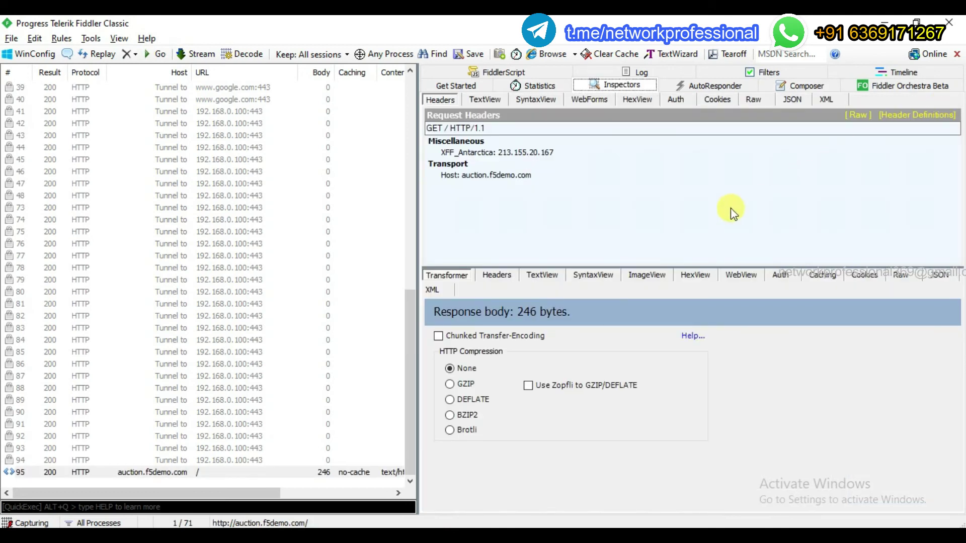
pyautogui.click(732, 277)
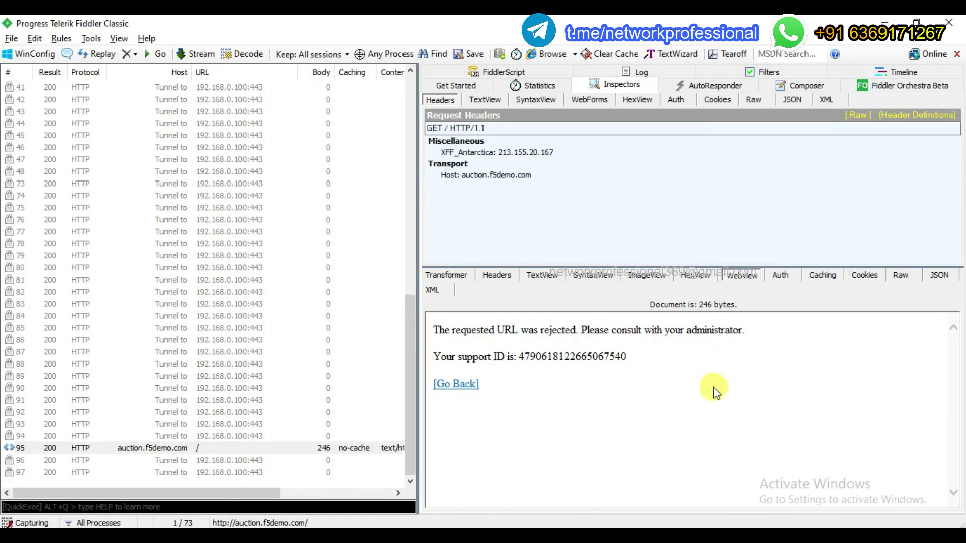
pyautogui.moveTo(432, 331); pyautogui.dragTo(674, 356)
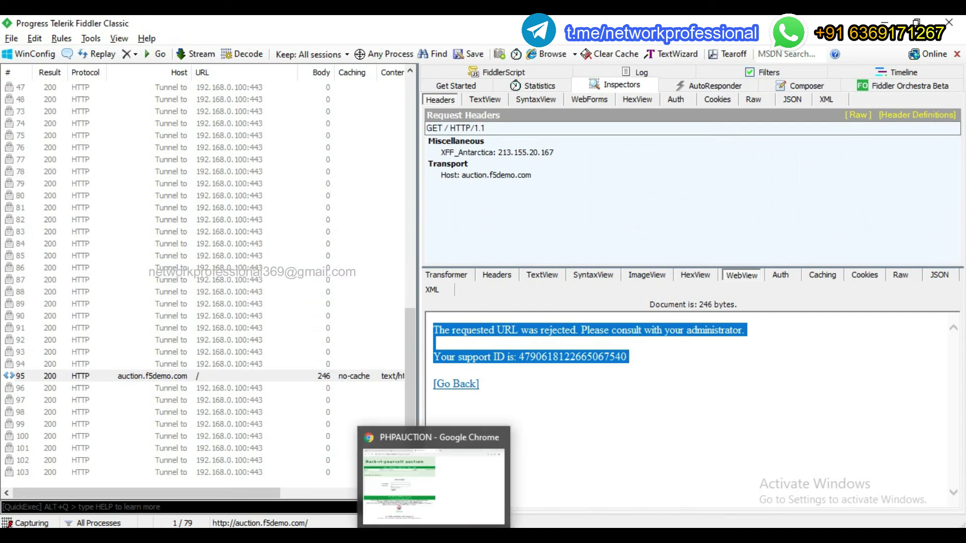
# Open the BIG-IP Application Requests event log showing the blocked GET from 213.155.20.167
pyautogui.click(703, 373)
pyautogui.hotkey('alt', 'Tab')
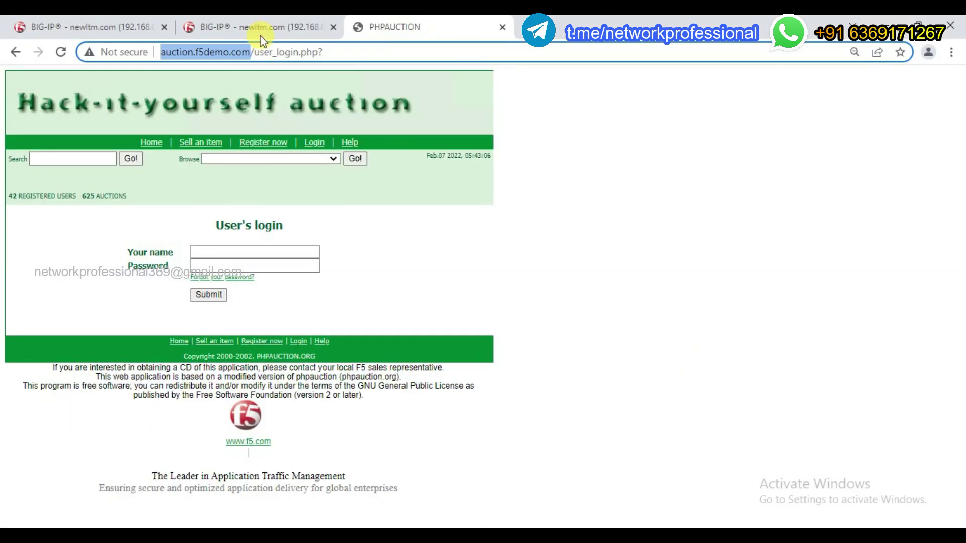
pyautogui.click(259, 33)
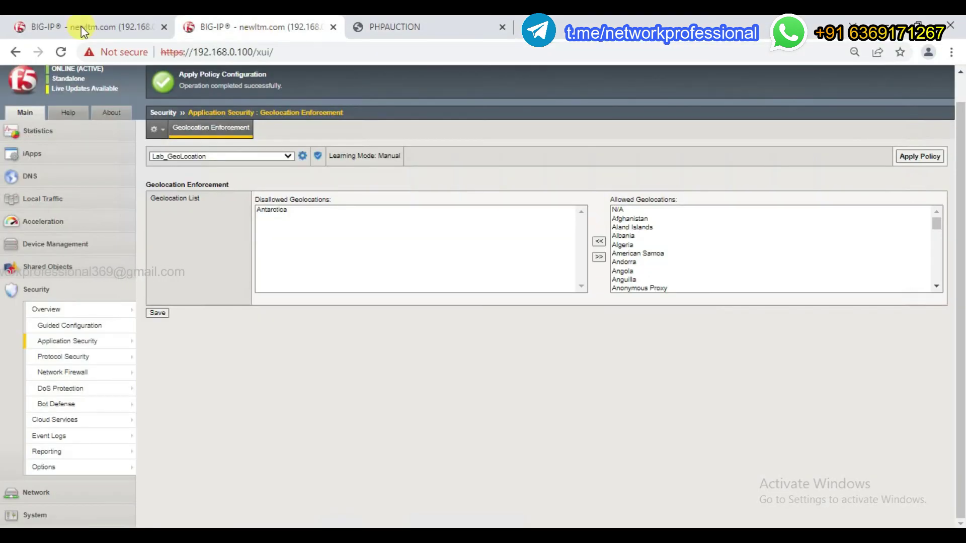
pyautogui.click(82, 28)
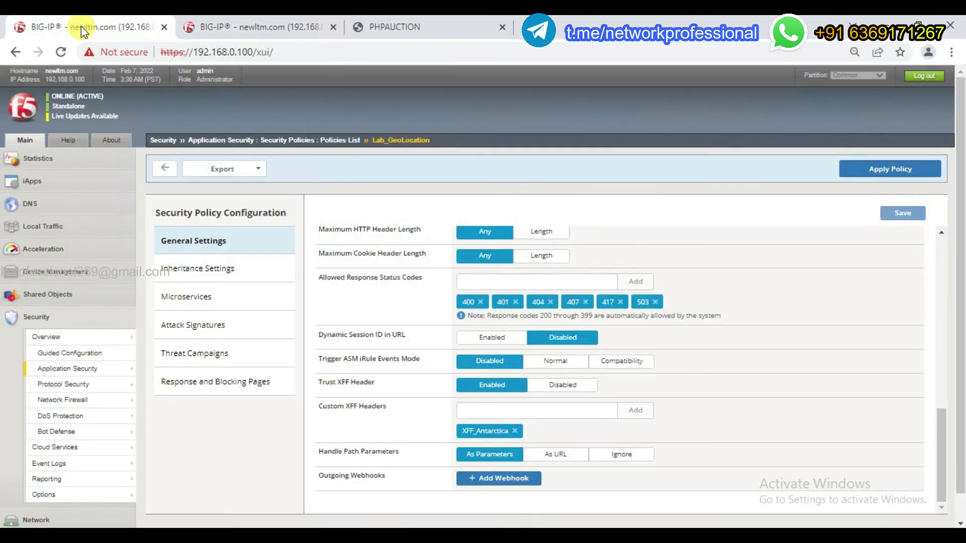
pyautogui.click(72, 465)
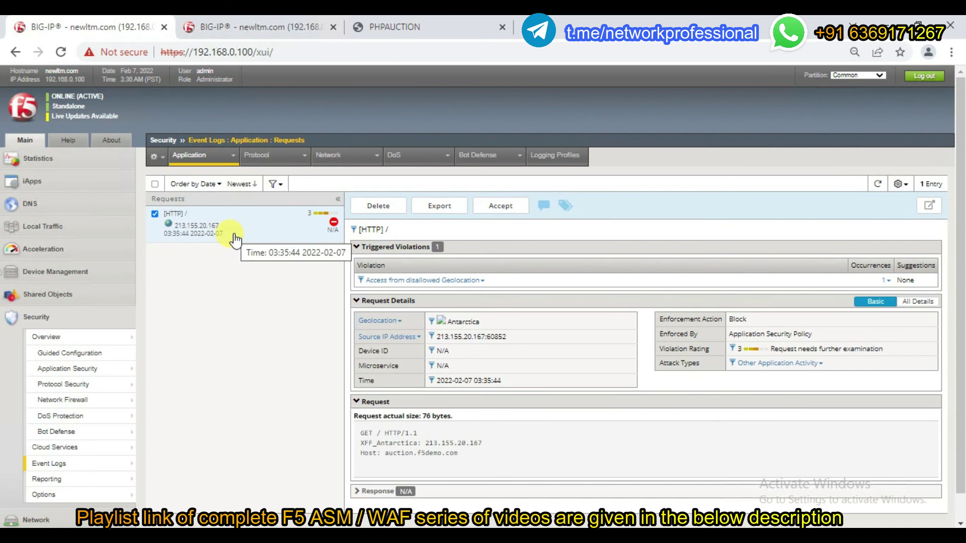
# Show the blocked request's details, then view Lab_GeoLocation enforcement with Antarctica disallowed
pyautogui.click(274, 237)
pyautogui.click(270, 239)
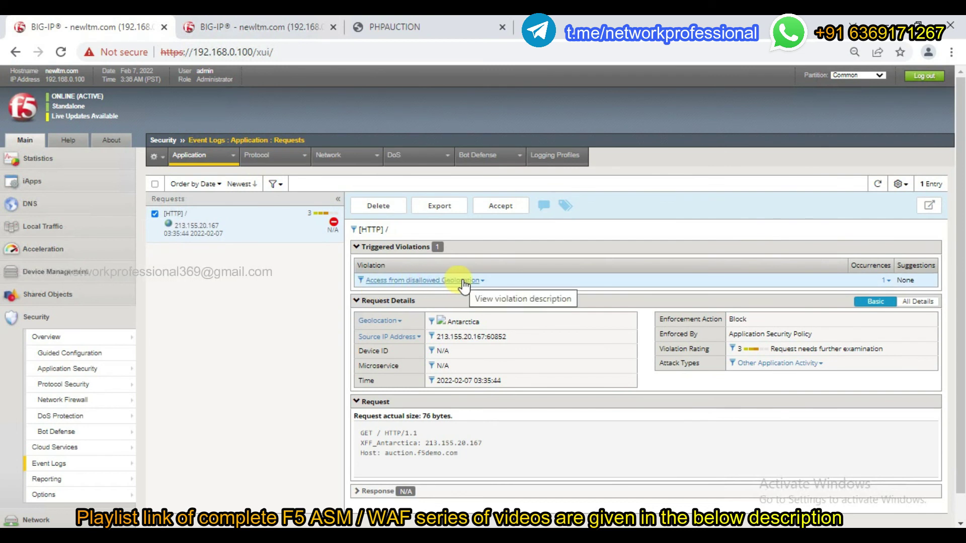
pyautogui.click(241, 33)
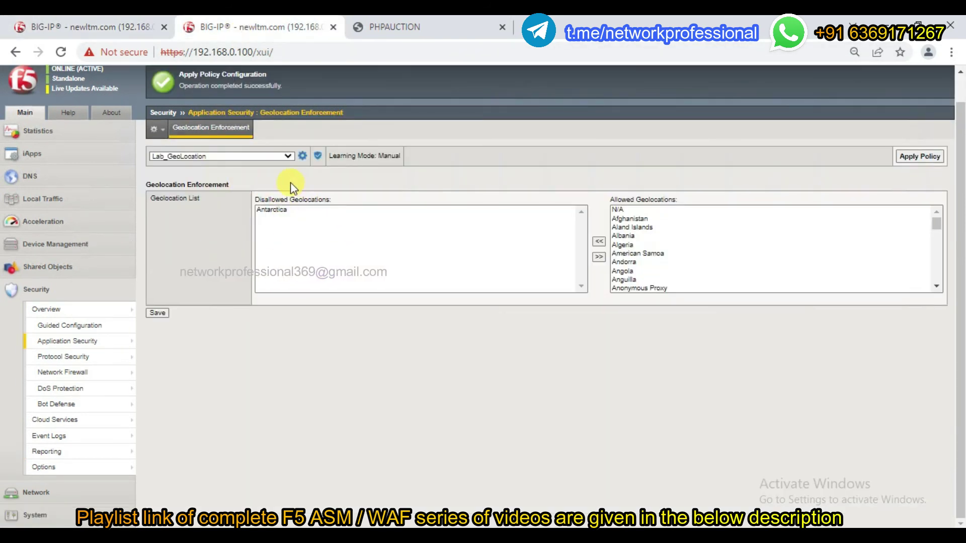
# Visit the auction's Sell an item, registration and login pages to generate normal traffic
pyautogui.click(122, 22)
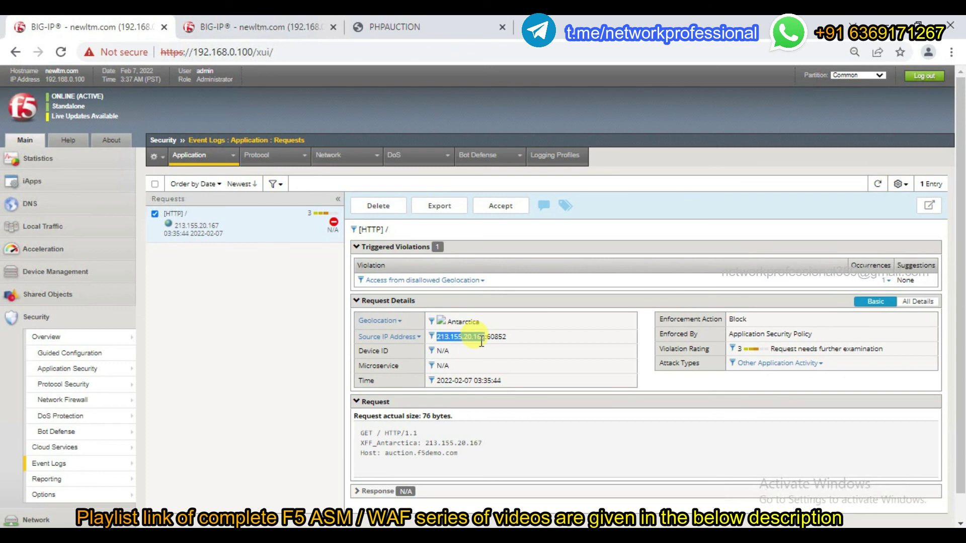
pyautogui.click(437, 26)
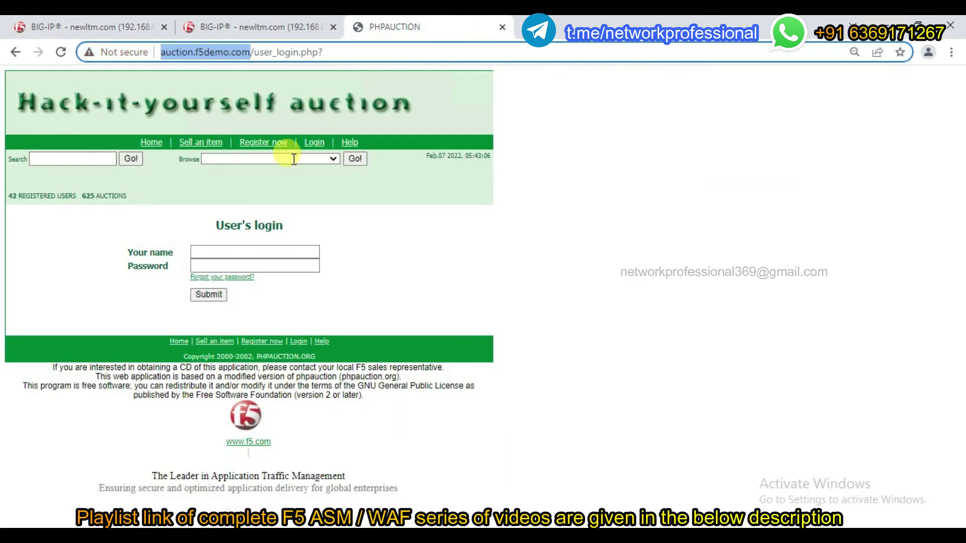
pyautogui.click(196, 142)
pyautogui.click(263, 142)
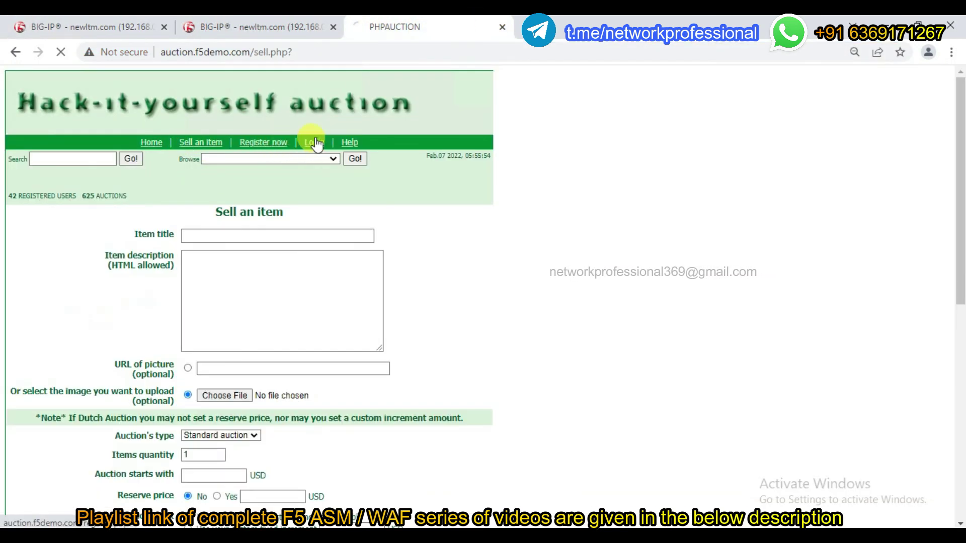
pyautogui.click(314, 142)
# Reload the request log and compare the allowed /register.php request with the blocked Antarctica one
pyautogui.click(120, 31)
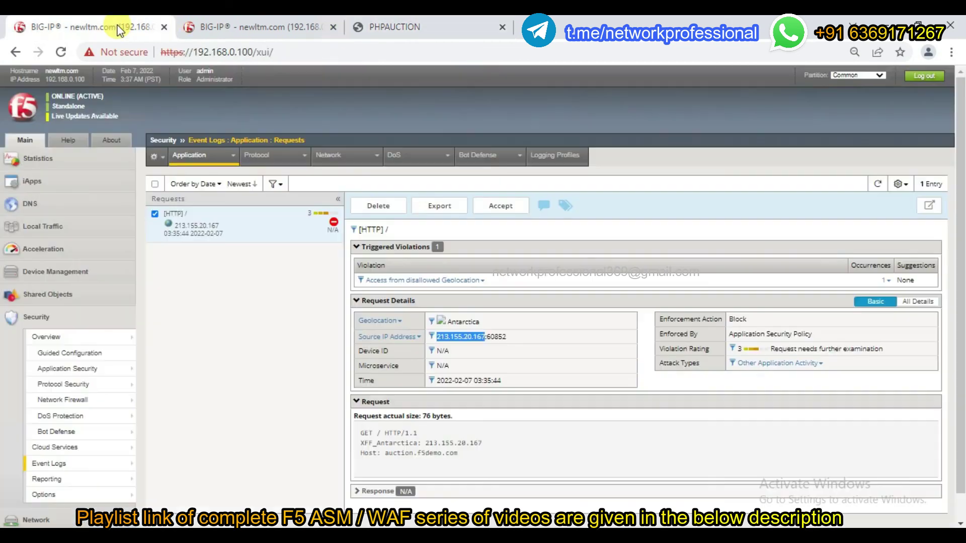
pyautogui.moveTo(190, 155)
pyautogui.click(189, 176)
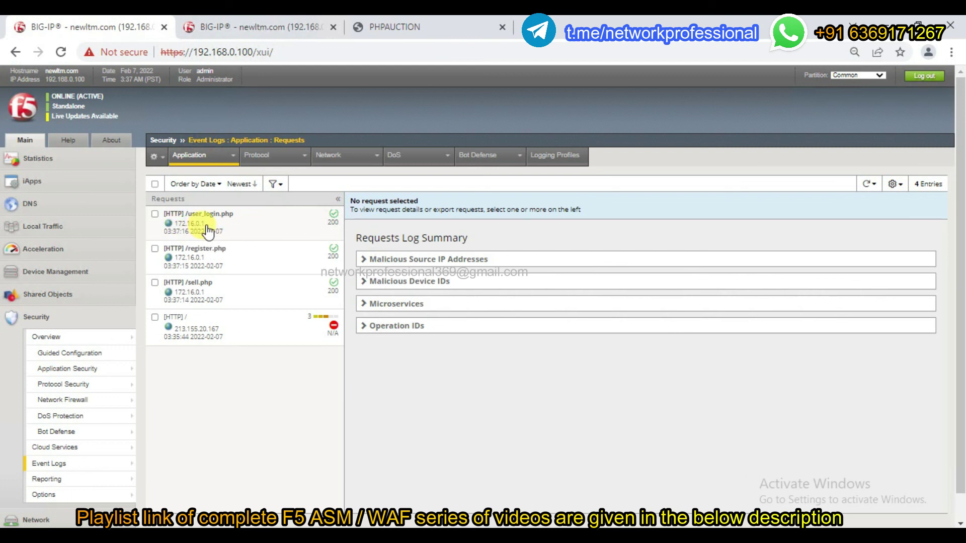
pyautogui.click(216, 264)
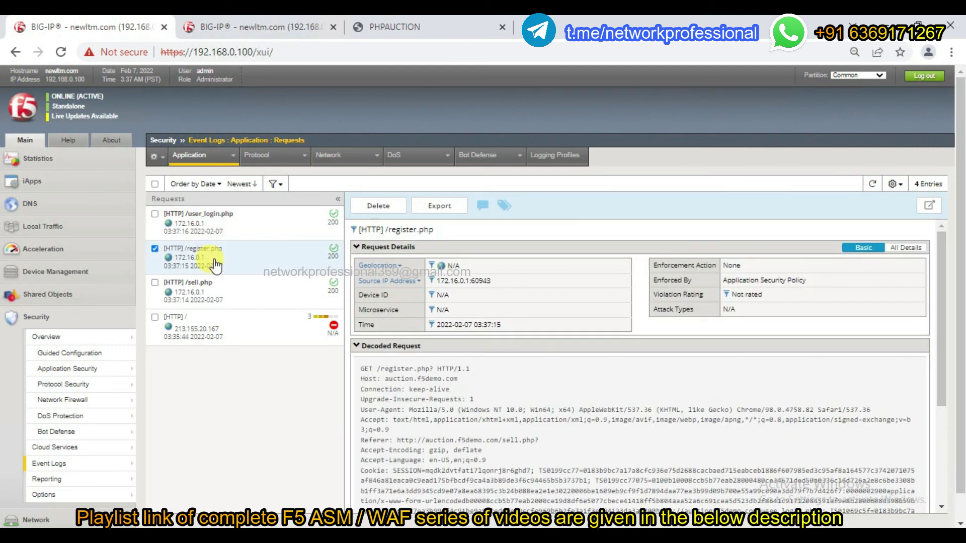
pyautogui.click(238, 330)
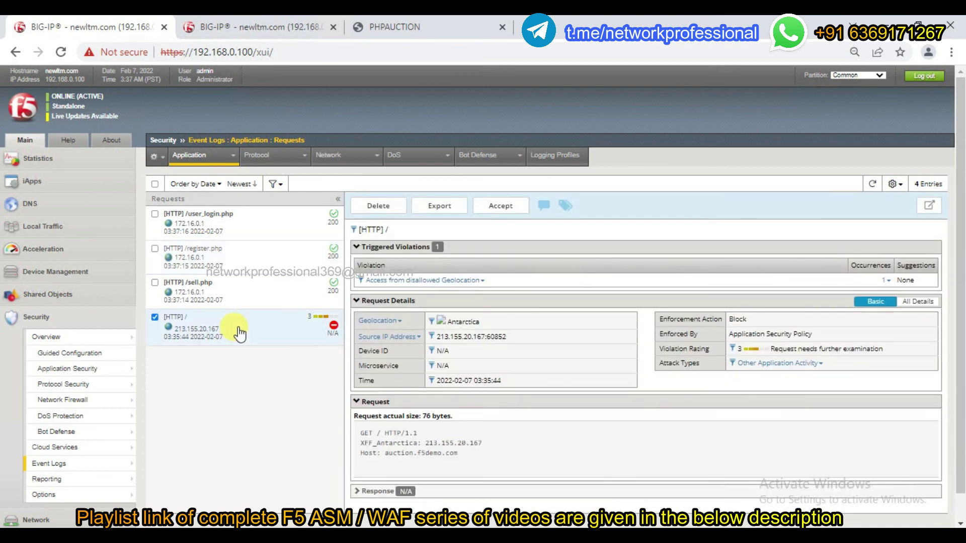
# Highlight the blocked request's source IP 213.155.20.167 and minimize the remote session
pyautogui.moveTo(437, 336); pyautogui.dragTo(487, 337)
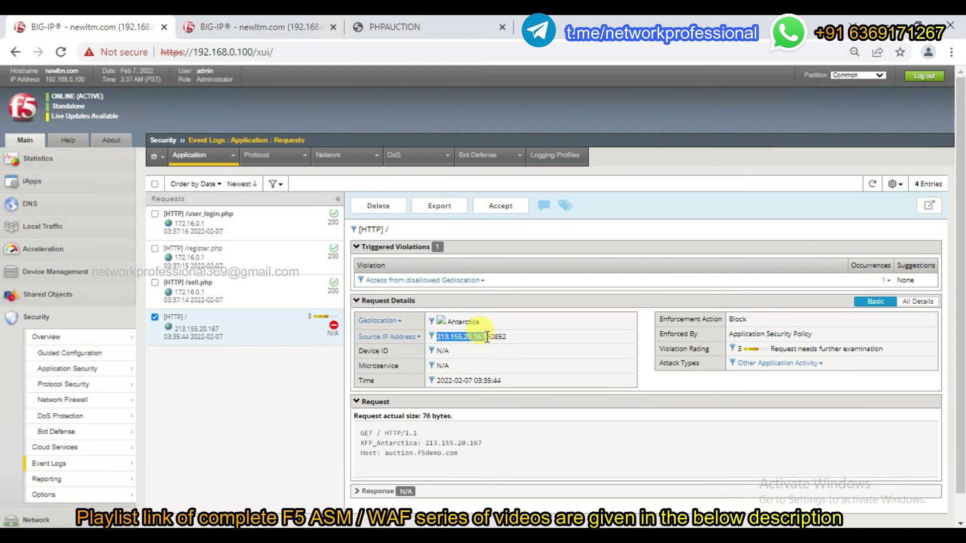
pyautogui.moveTo(772, 17)
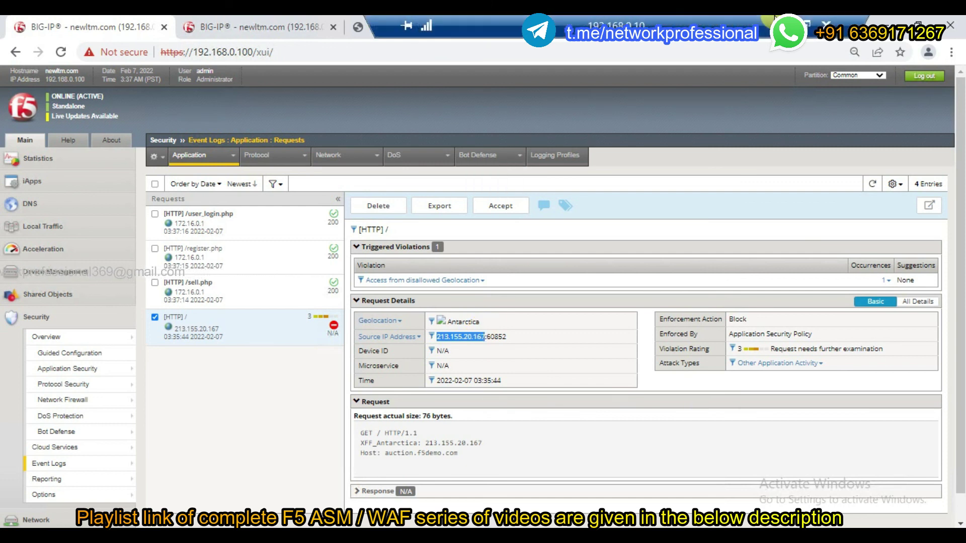
pyautogui.click(804, 23)
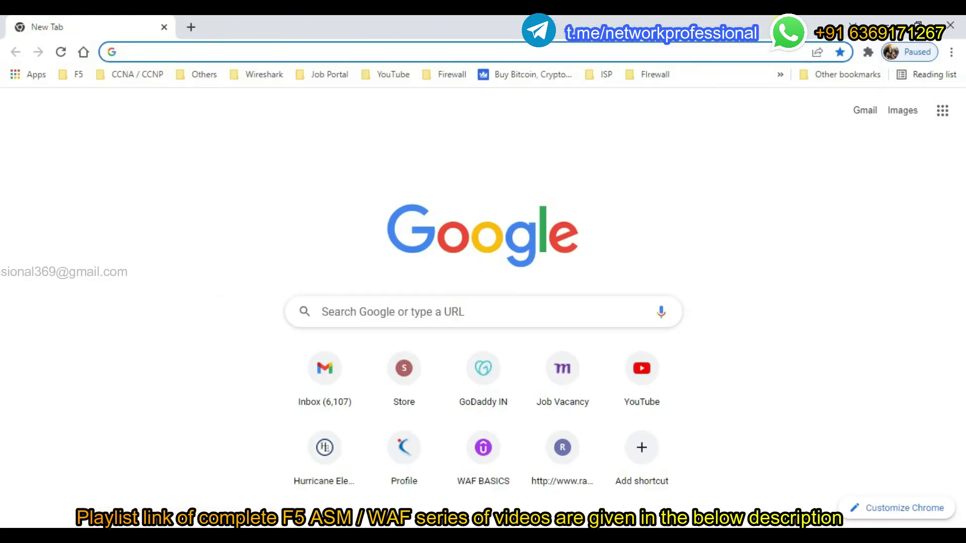